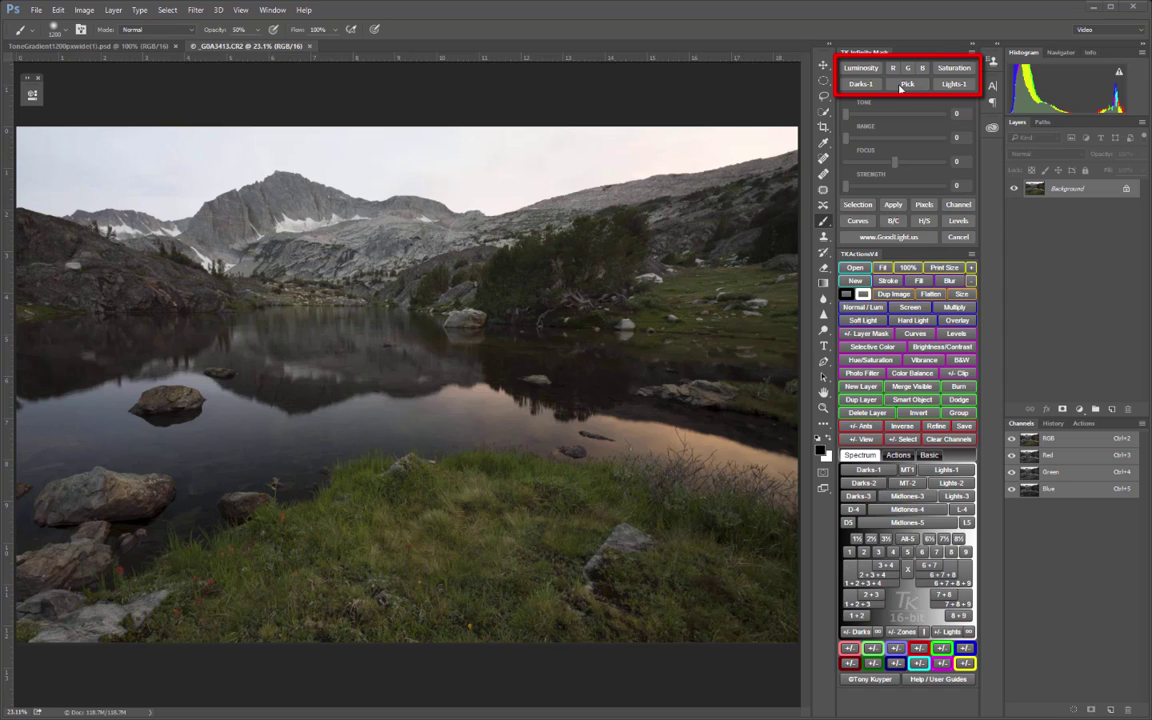
# Step: Create a temporary TK Infinity luminosity mask and set its tone to 106
pyautogui.click(866, 68)
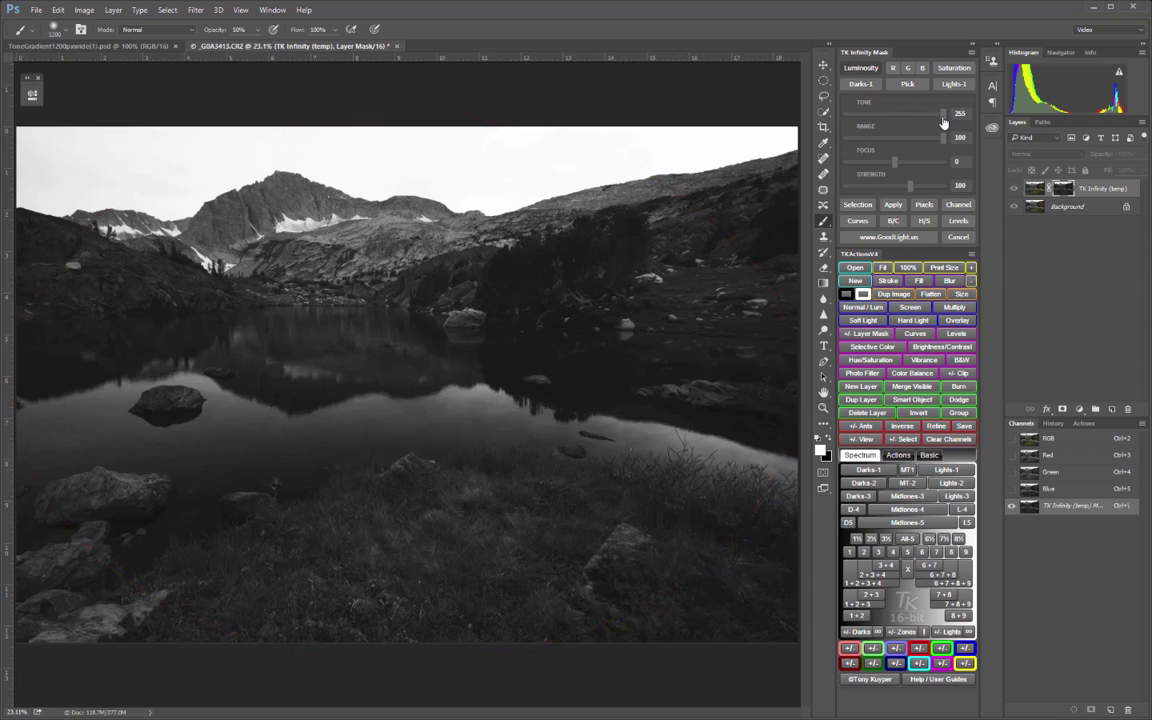
pyautogui.click(886, 114)
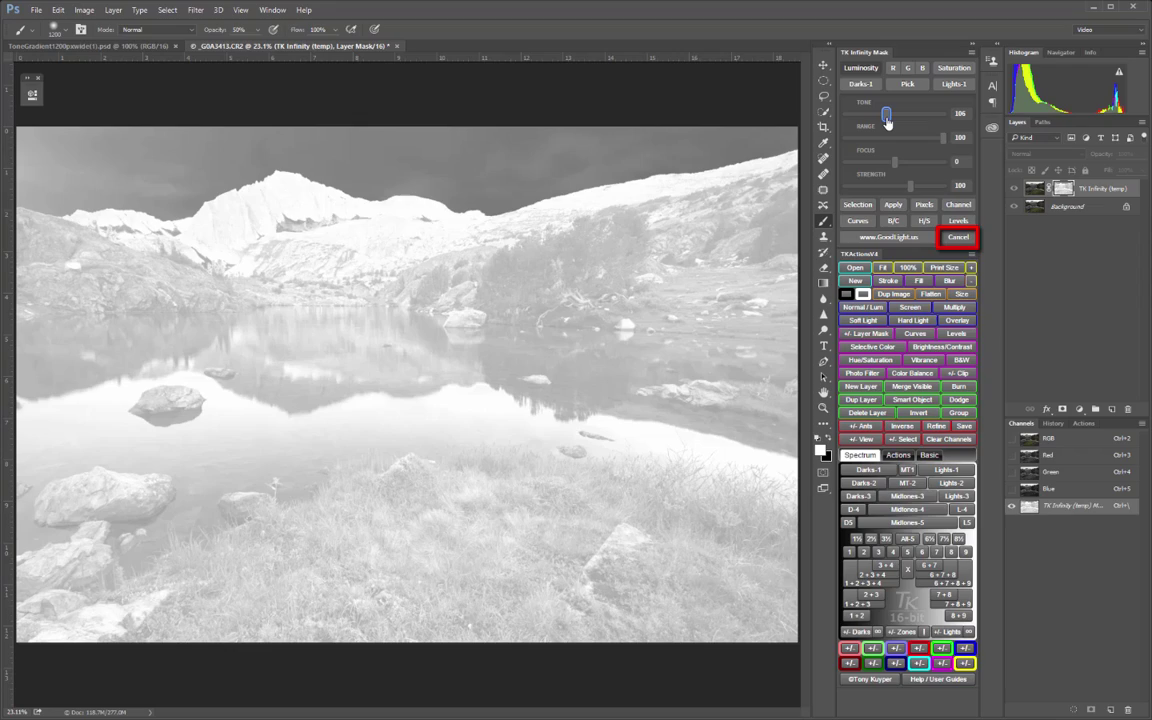
# Step: Cancel the temporary mask to restore the full-colour photo with only Background
pyautogui.click(958, 237)
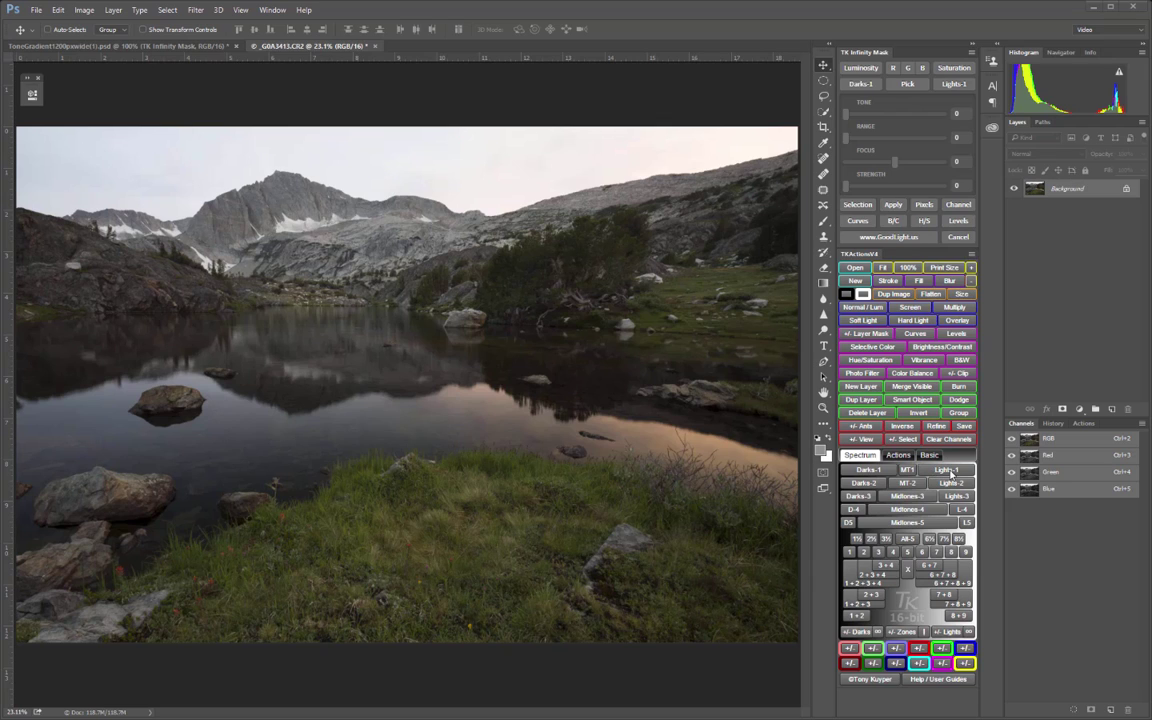
# Step: Create a Lights-1 mask, compare its red, green and blue versions, then return to luminosity
pyautogui.click(955, 84)
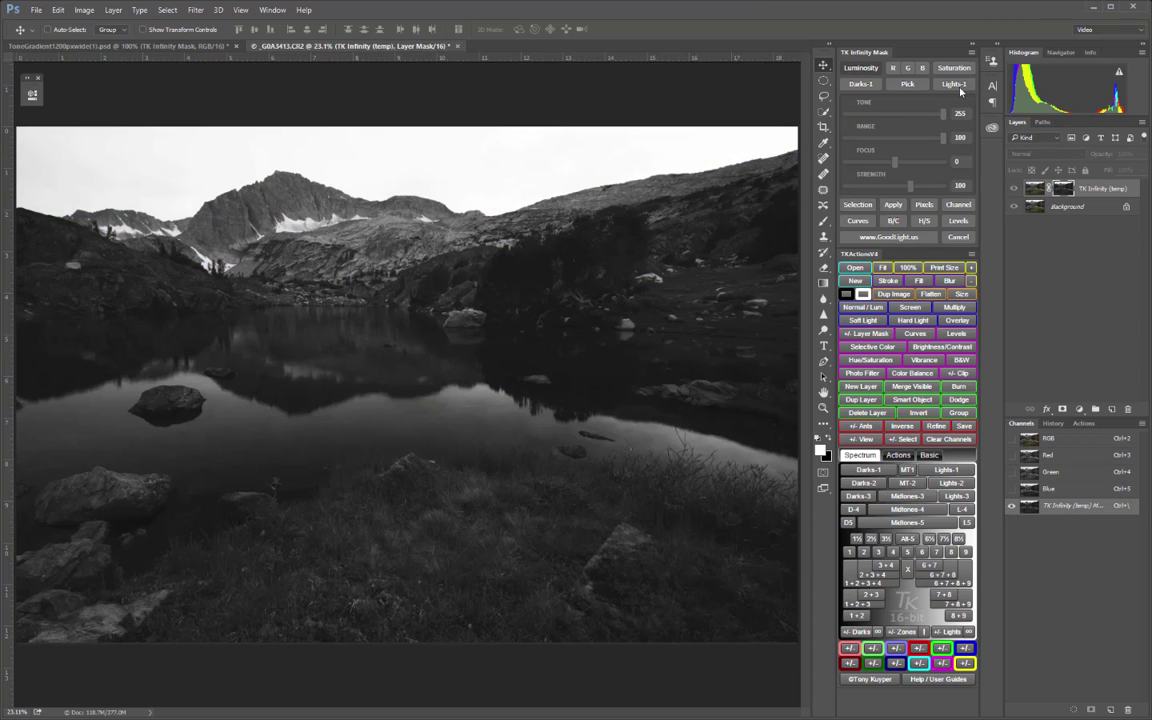
pyautogui.click(894, 72)
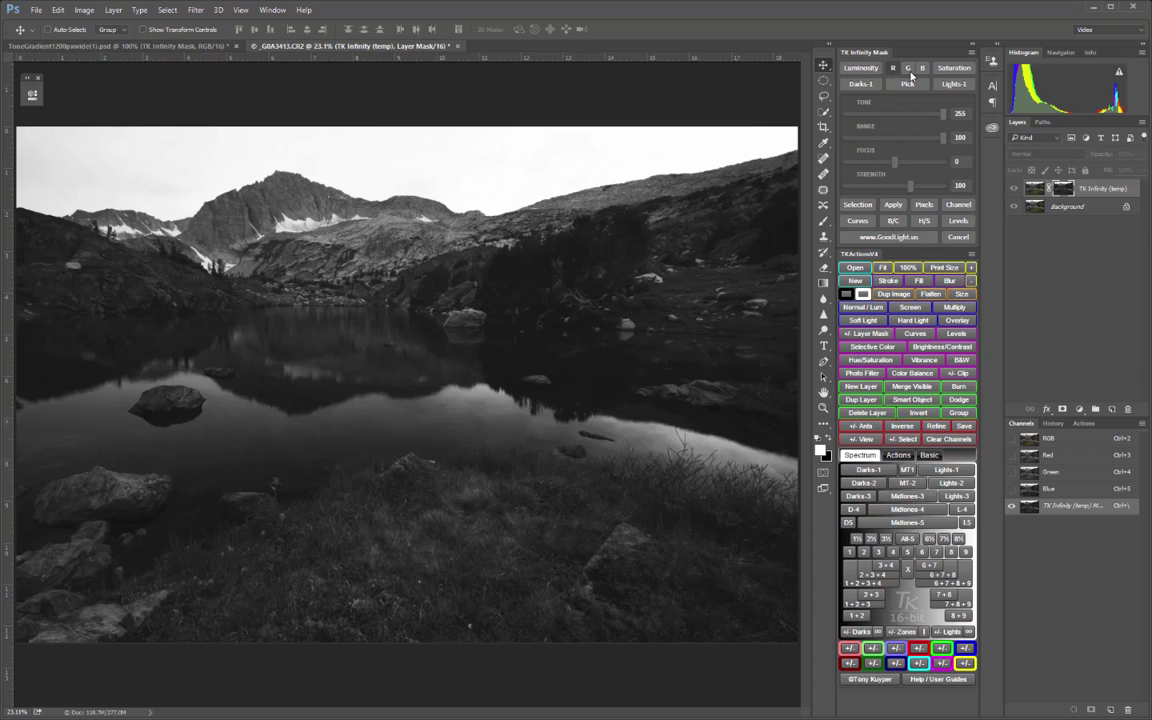
pyautogui.click(908, 71)
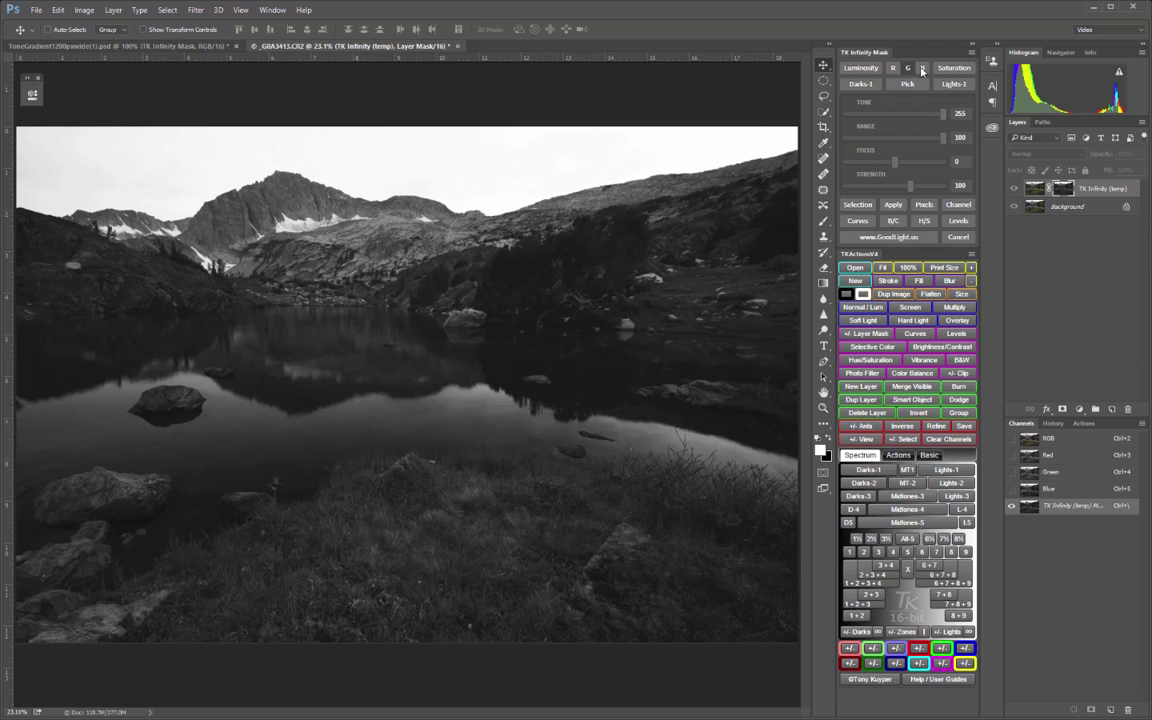
pyautogui.click(923, 69)
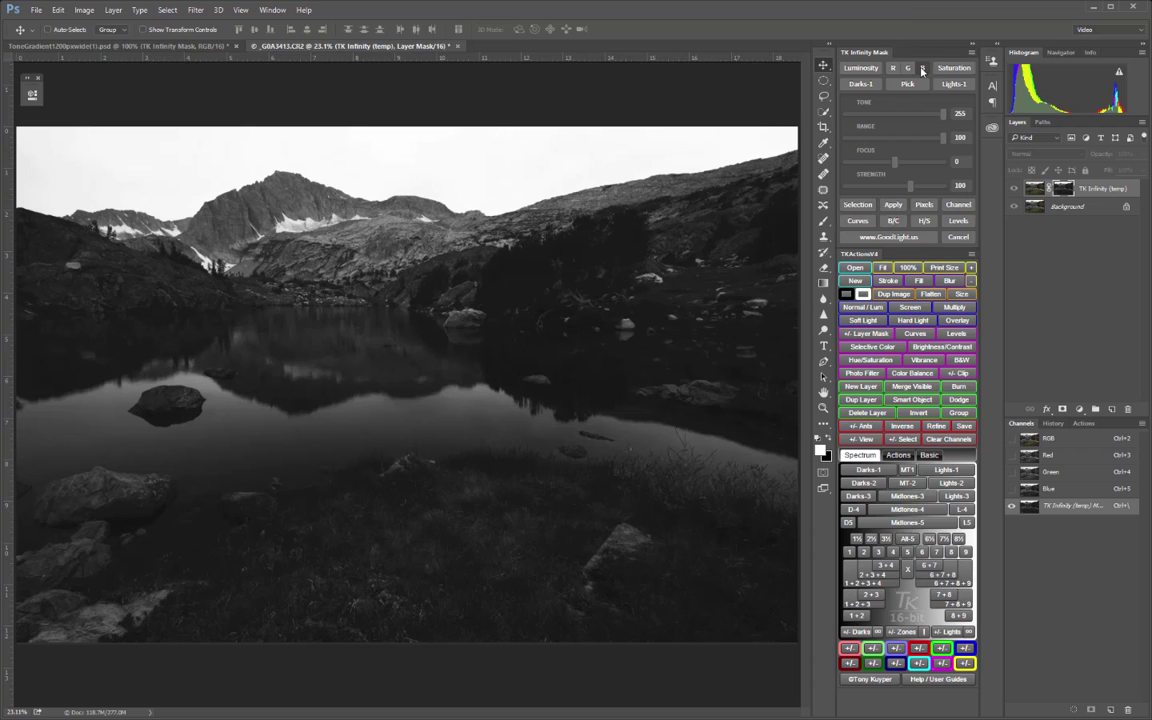
pyautogui.click(862, 70)
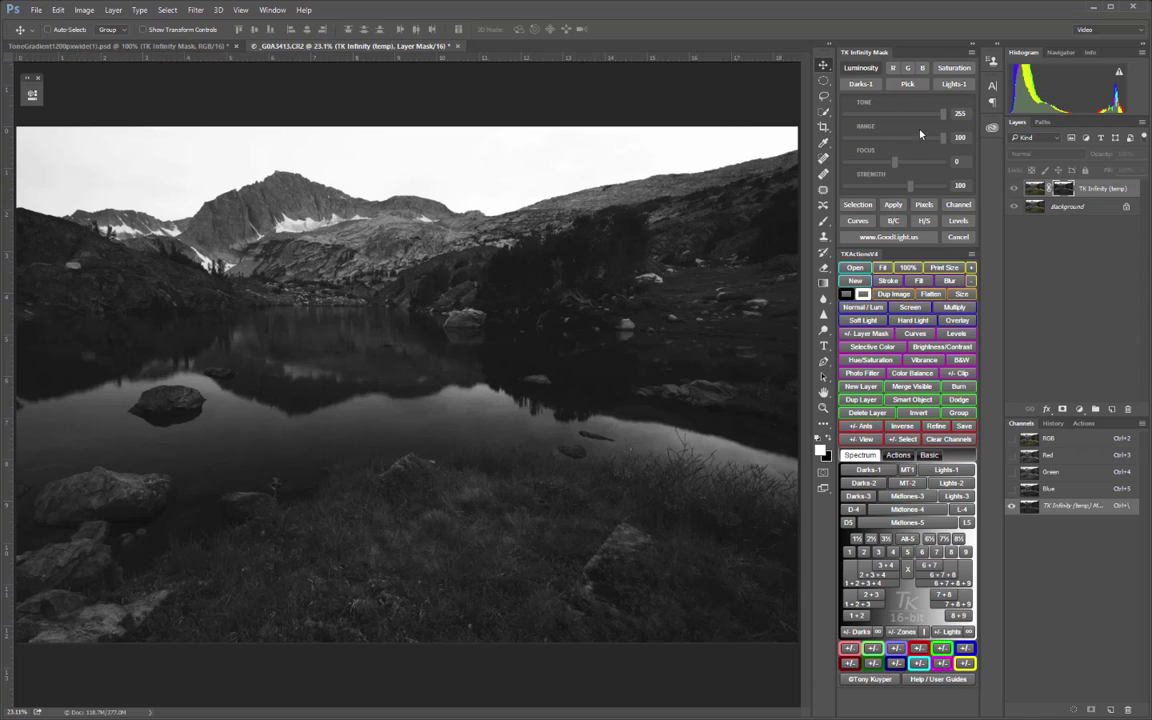
# Step: Turn the mask into a Levels 1 layer in Multiply mode with the black input raised
pyautogui.click(958, 222)
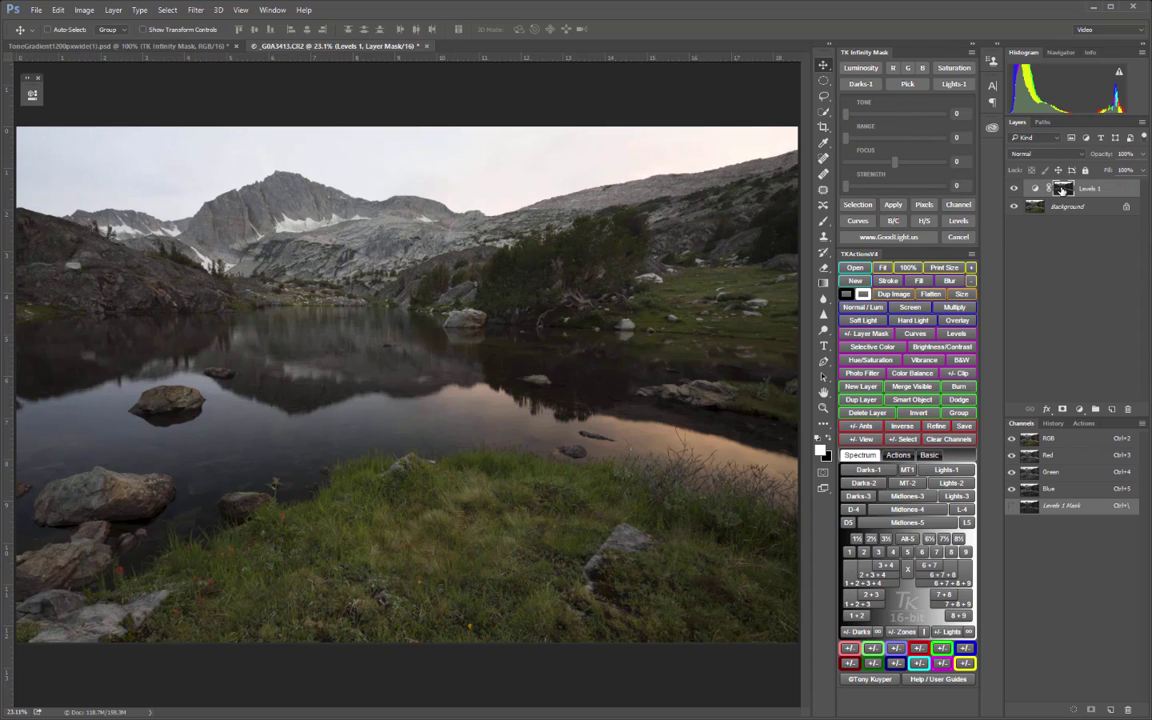
pyautogui.keyDown('alt'); pyautogui.click(1062, 190); pyautogui.keyUp('alt')
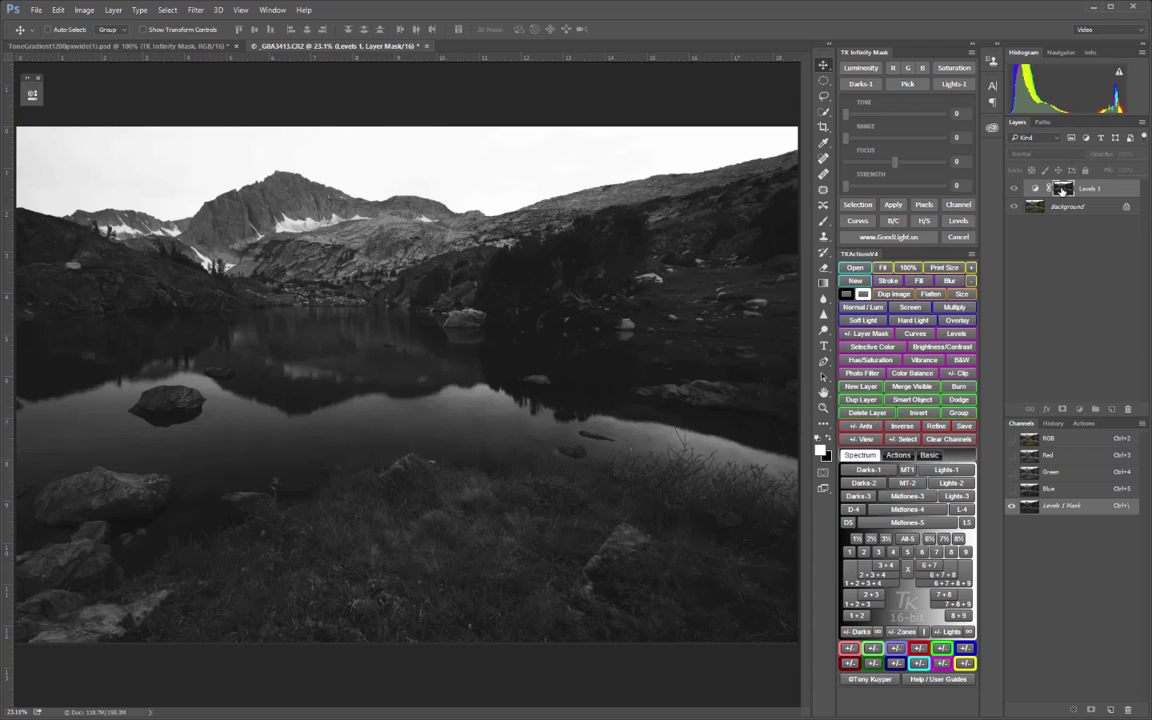
pyautogui.keyDown('alt'); pyautogui.click(1062, 190); pyautogui.keyUp('alt')
pyautogui.doubleClick(1036, 189)
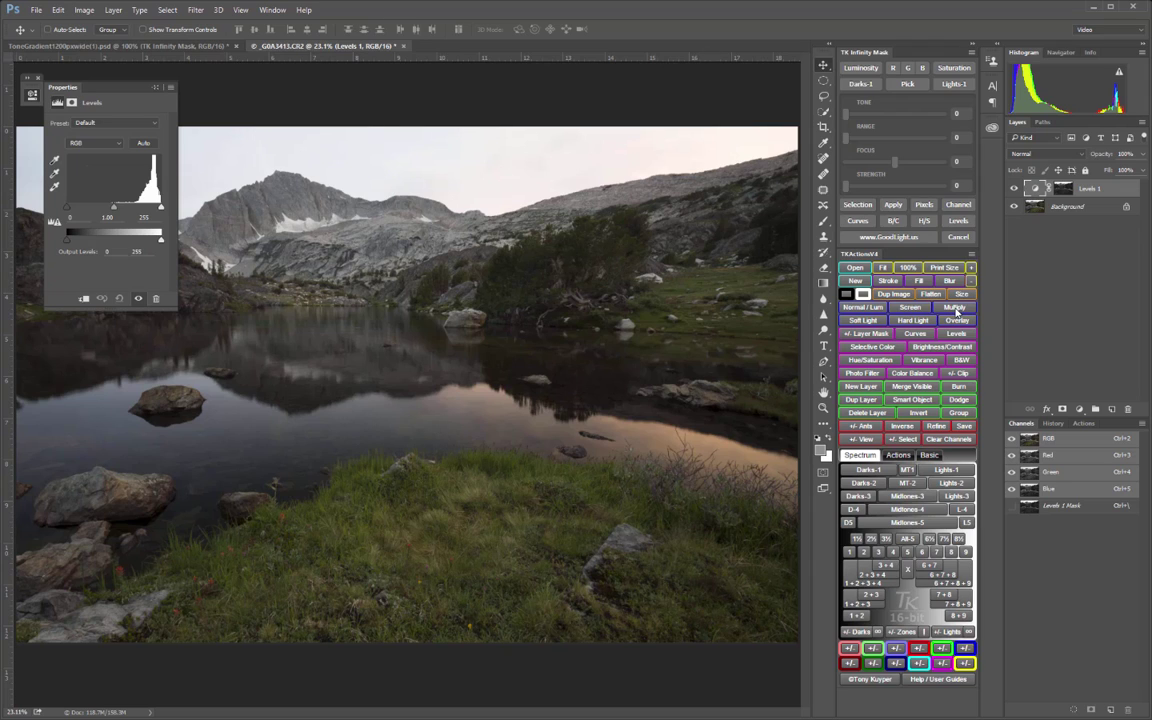
pyautogui.click(956, 311)
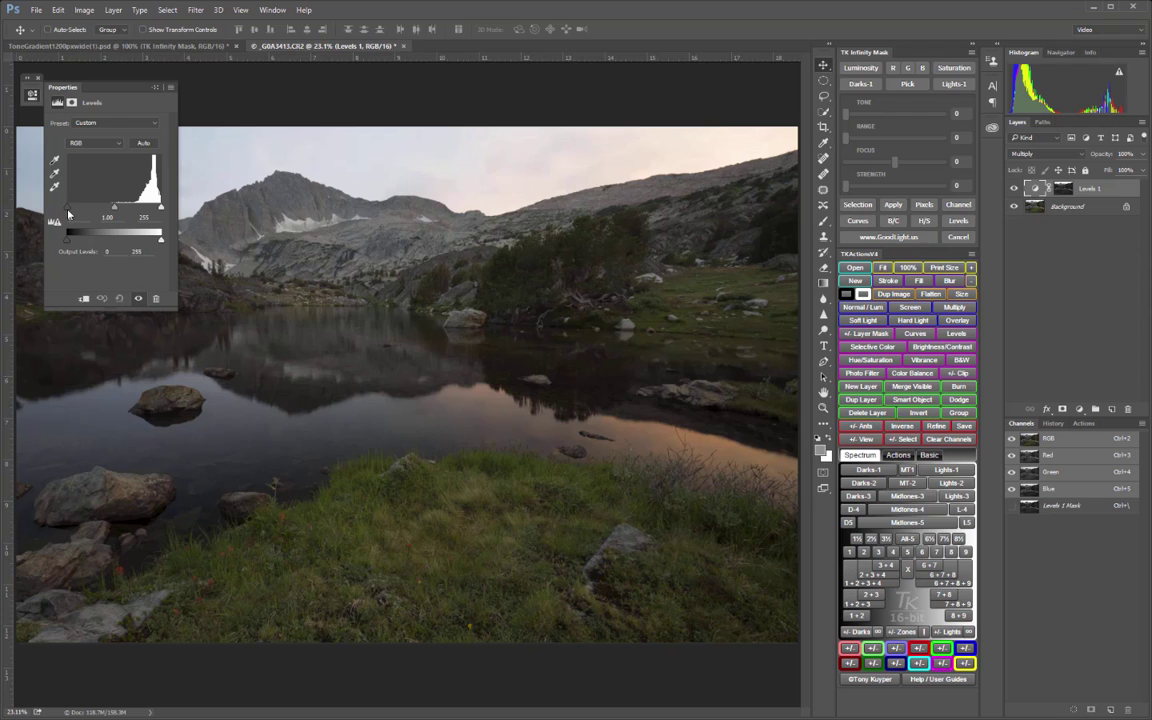
pyautogui.moveTo(68, 212); pyautogui.dragTo(102, 211)
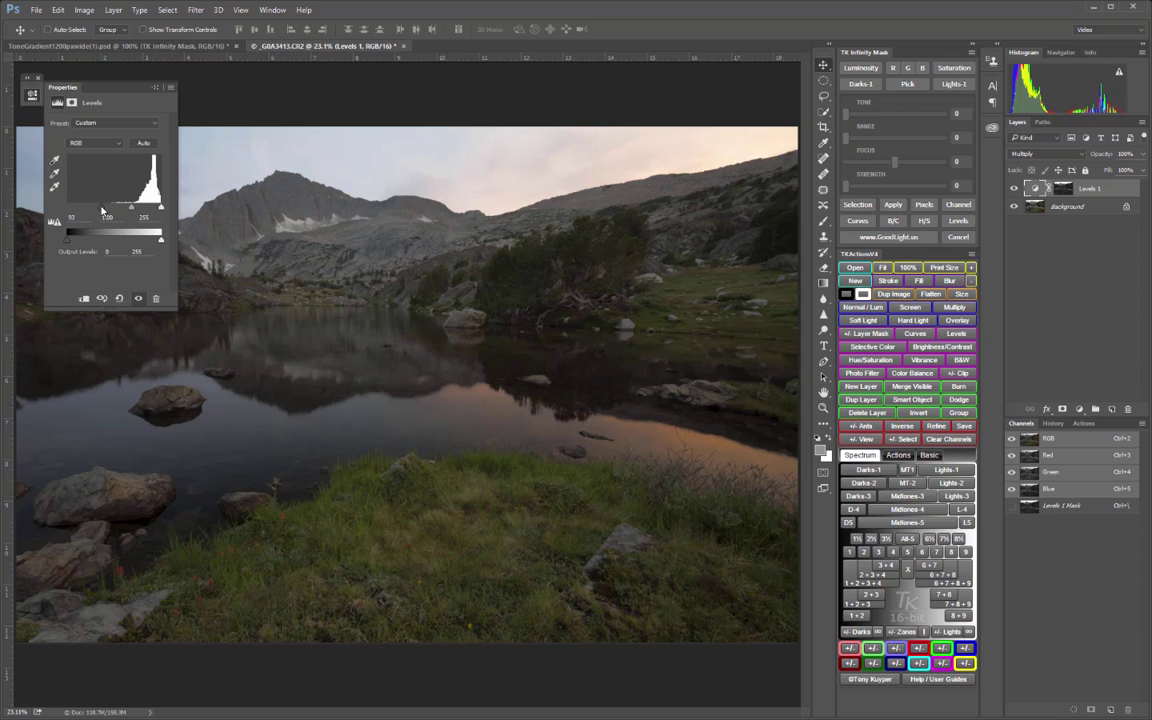
# Step: Collapse the Levels settings and toggle Levels 1 to compare before and after
pyautogui.doubleClick(143, 82)
pyautogui.click(1014, 188)
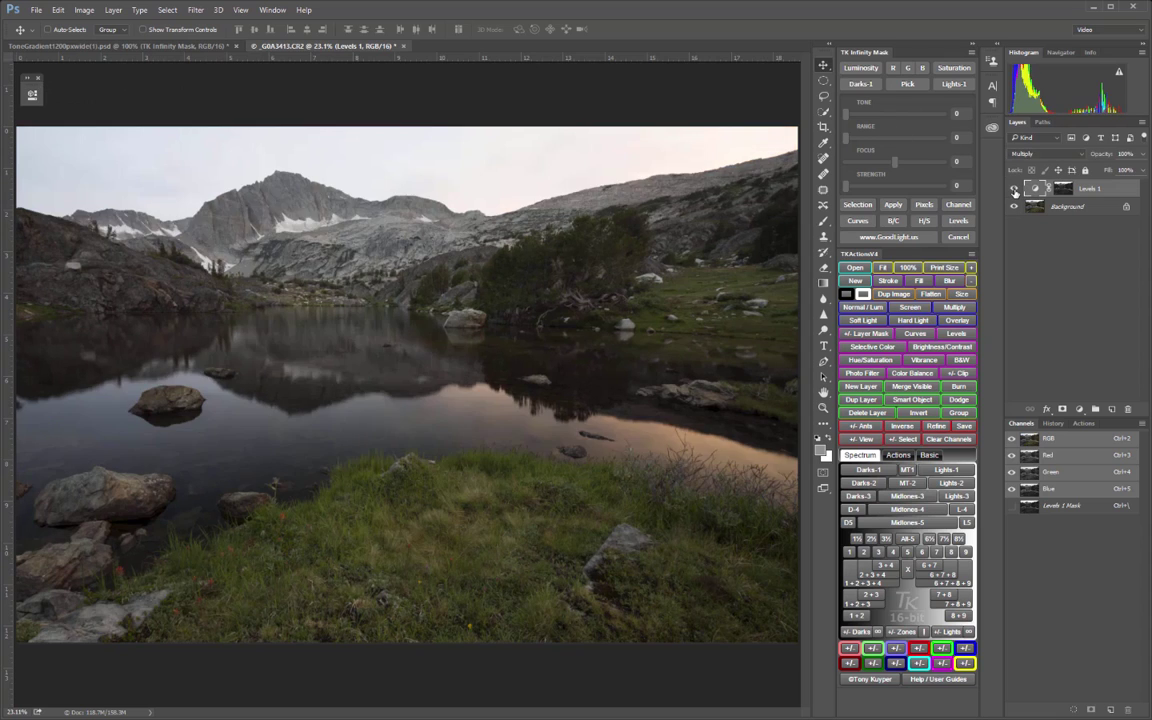
pyautogui.click(1014, 188)
pyautogui.click(1014, 188)
pyautogui.click(1014, 188)
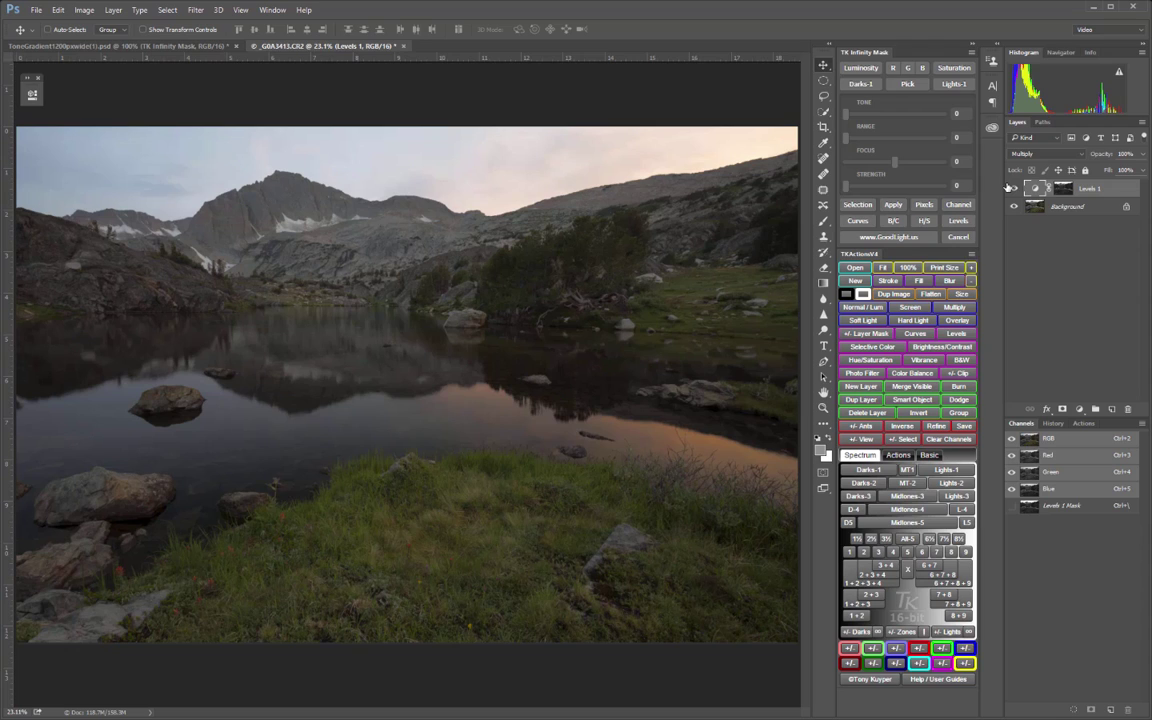
pyautogui.click(905, 86)
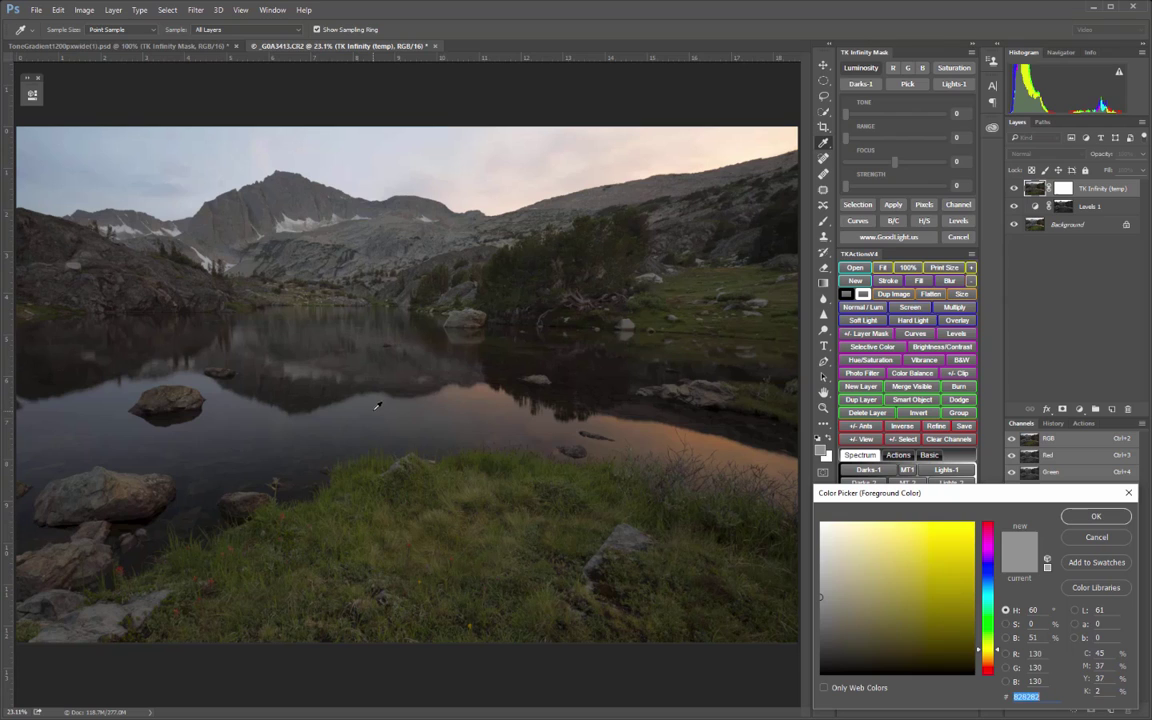
# Step: Sample the lake water's colour and confirm it to preview the colour-based mask
pyautogui.click(378, 405)
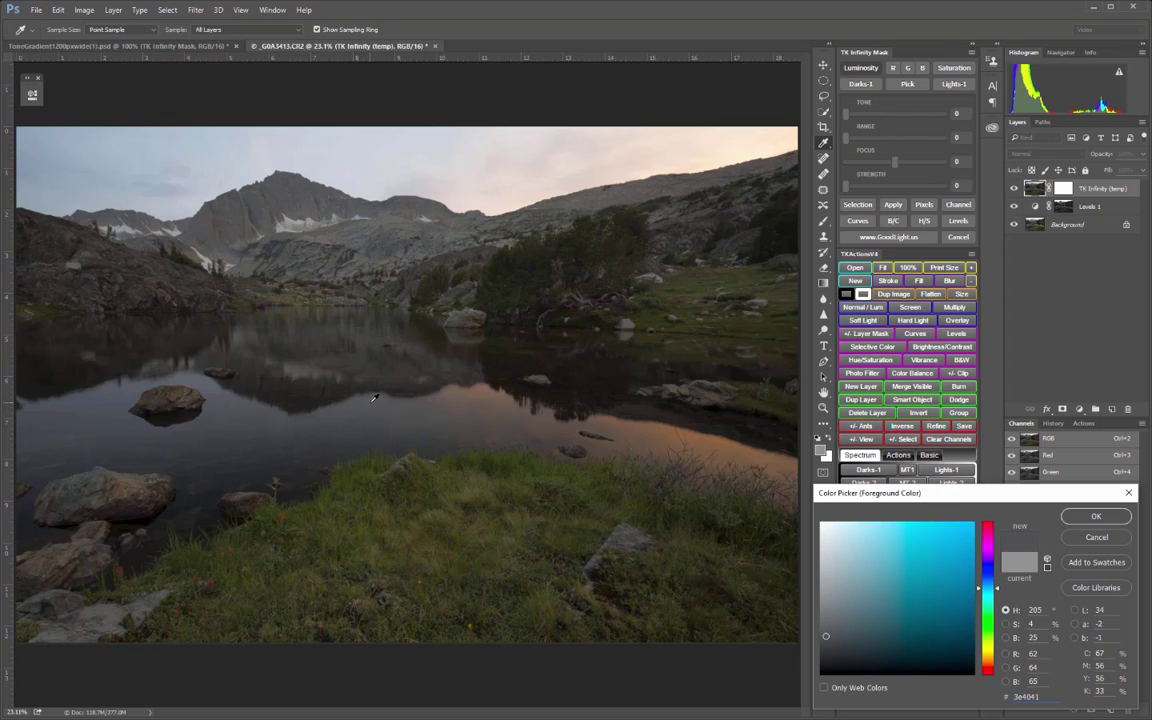
pyautogui.click(1096, 517)
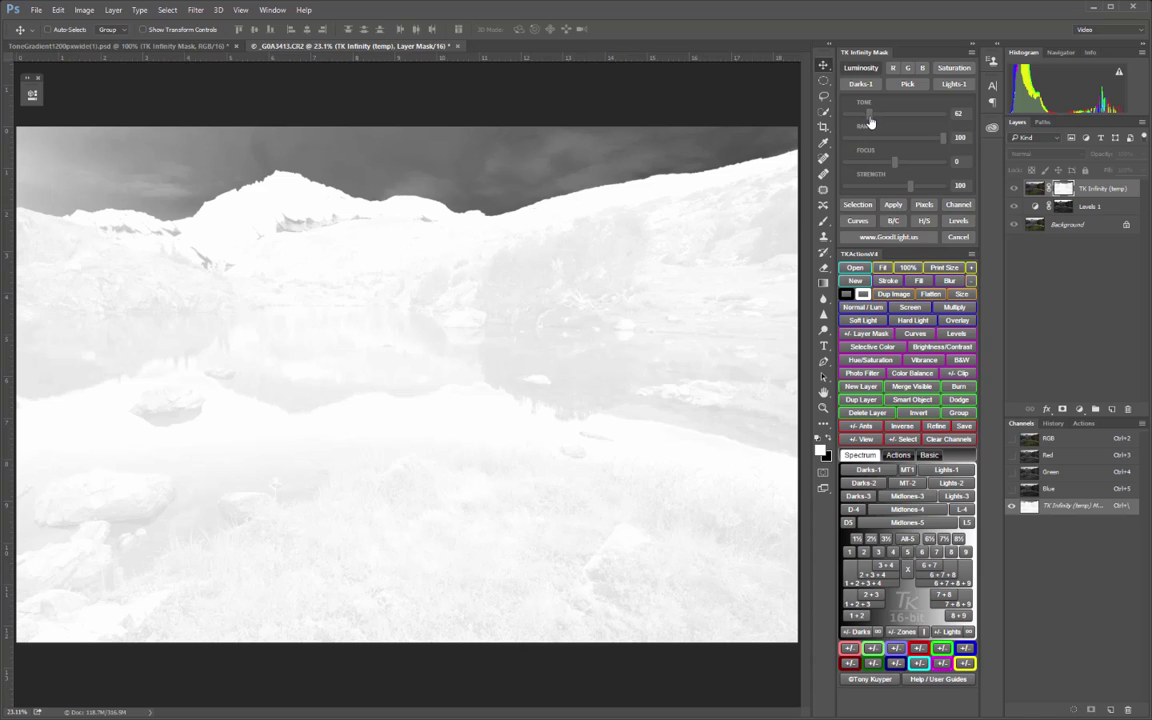
# Step: Adjust the sampled mask to Tone 62, Range 51 and Focus -16
pyautogui.moveTo(869, 122); pyautogui.dragTo(874, 118)
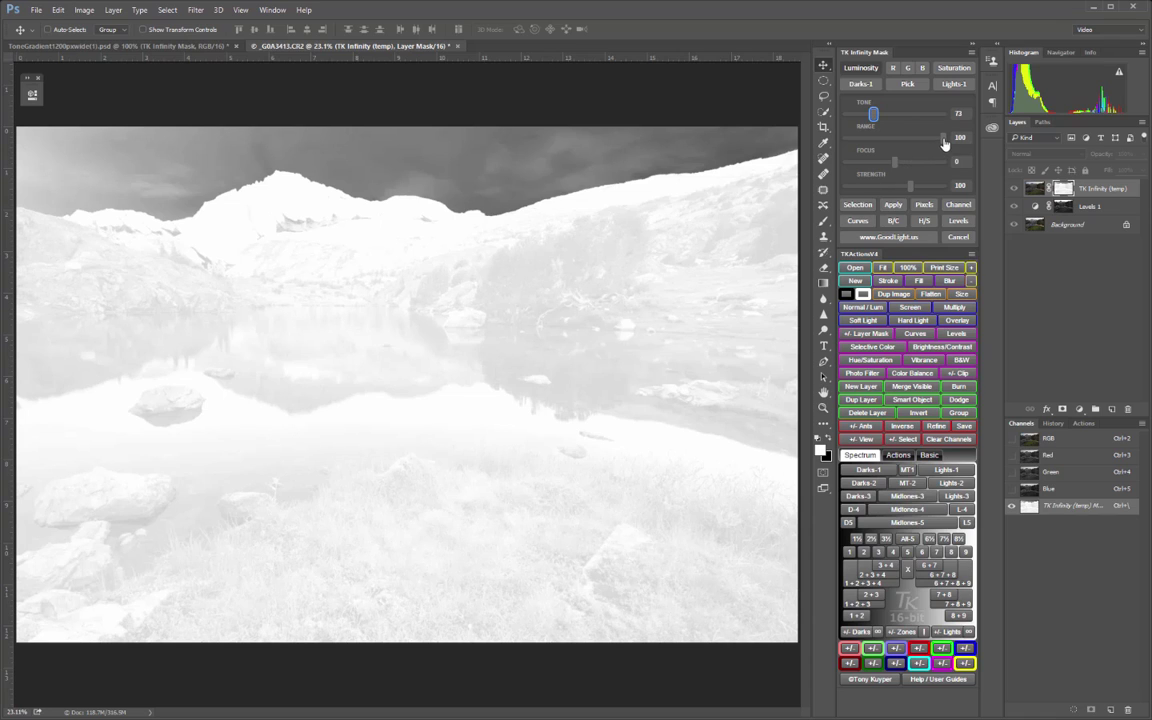
pyautogui.moveTo(941, 147); pyautogui.dragTo(912, 149)
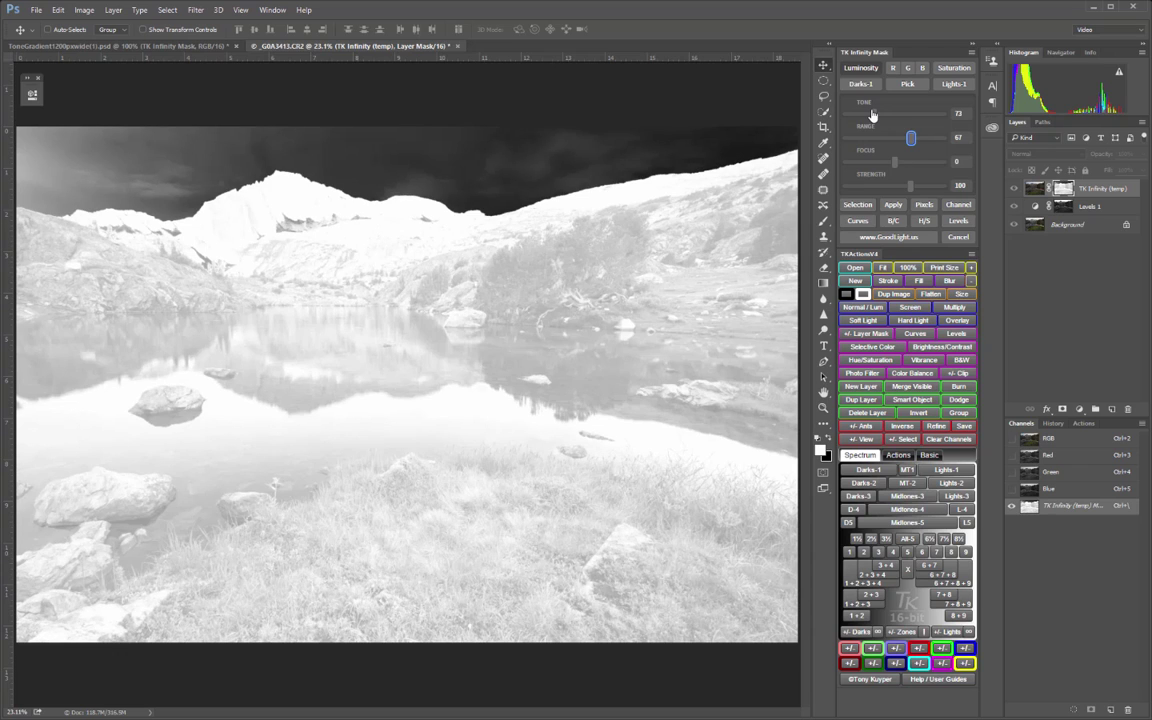
pyautogui.moveTo(872, 115); pyautogui.dragTo(870, 116)
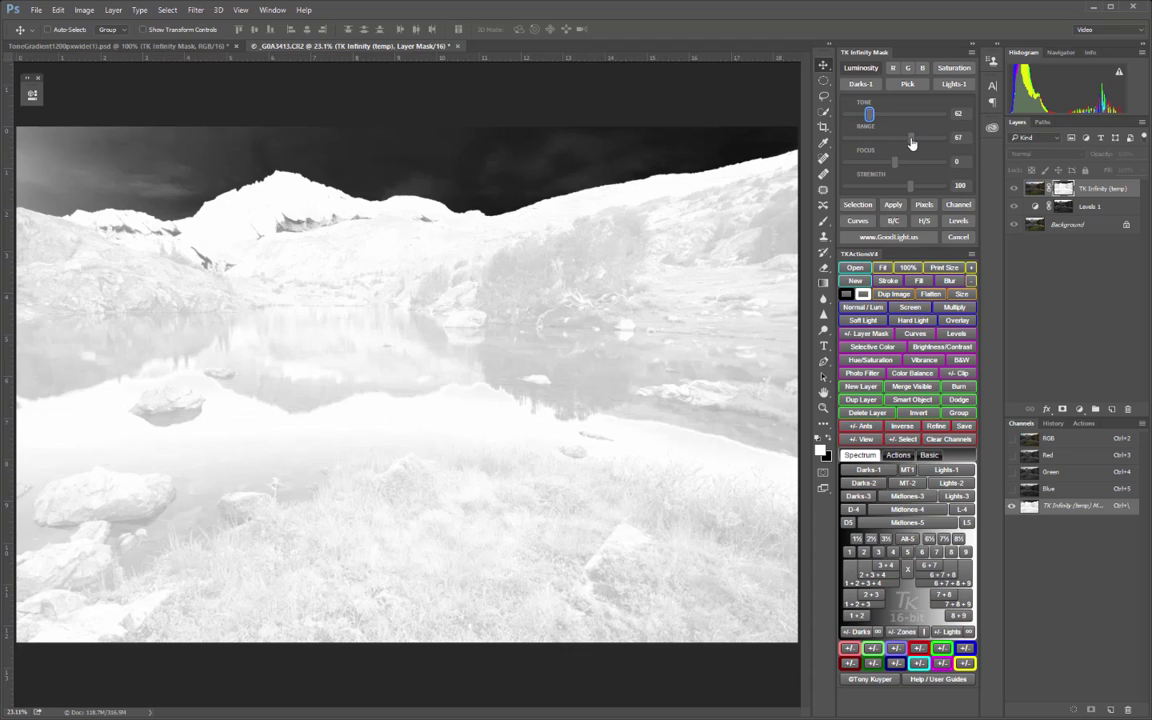
pyautogui.moveTo(909, 138); pyautogui.dragTo(896, 140)
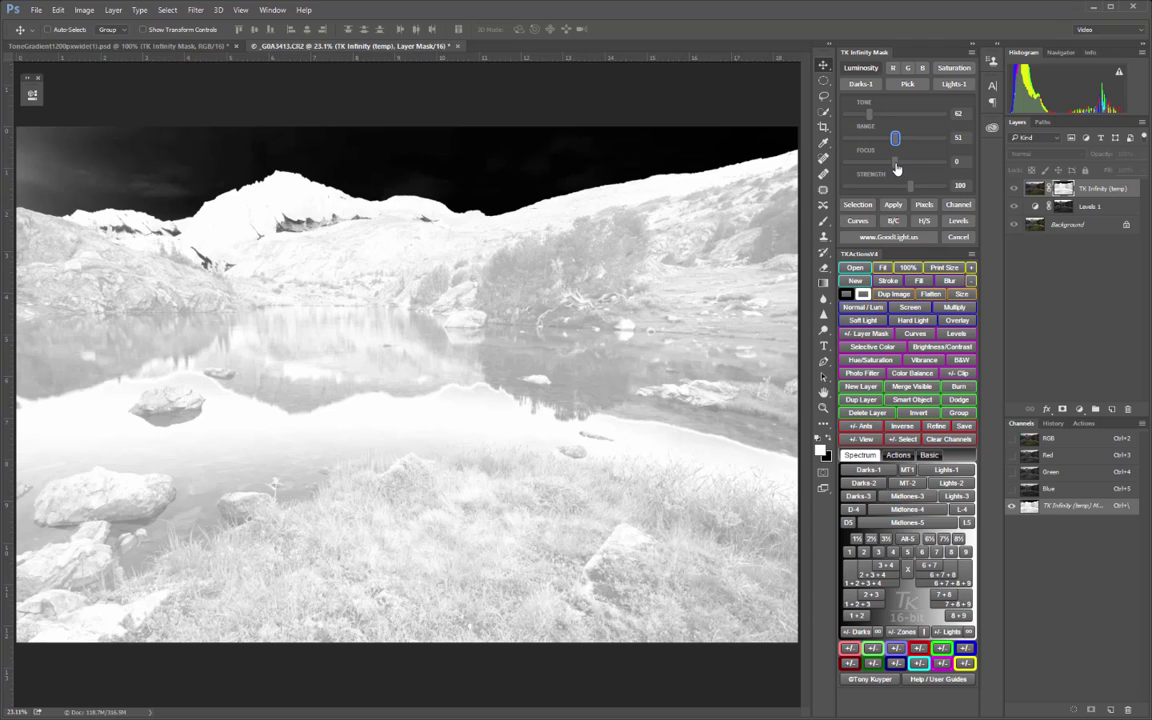
pyautogui.moveTo(896, 163)
pyautogui.mouseDown()
pyautogui.moveTo(911, 165)
pyautogui.moveTo(887, 167)
pyautogui.mouseUp()
# Step: Turn the mask into Curves 1 and raise a curve point from 123 to 165
pyautogui.click(861, 222)
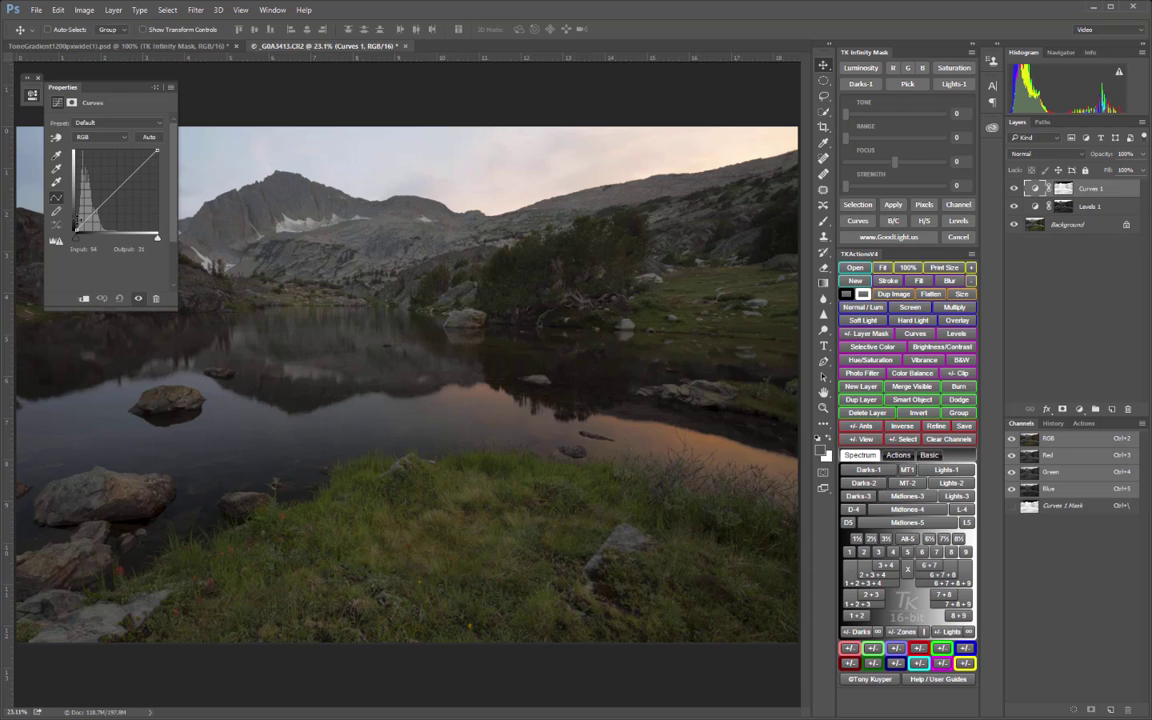
pyautogui.click(86, 221)
pyautogui.moveTo(112, 194); pyautogui.dragTo(115, 179)
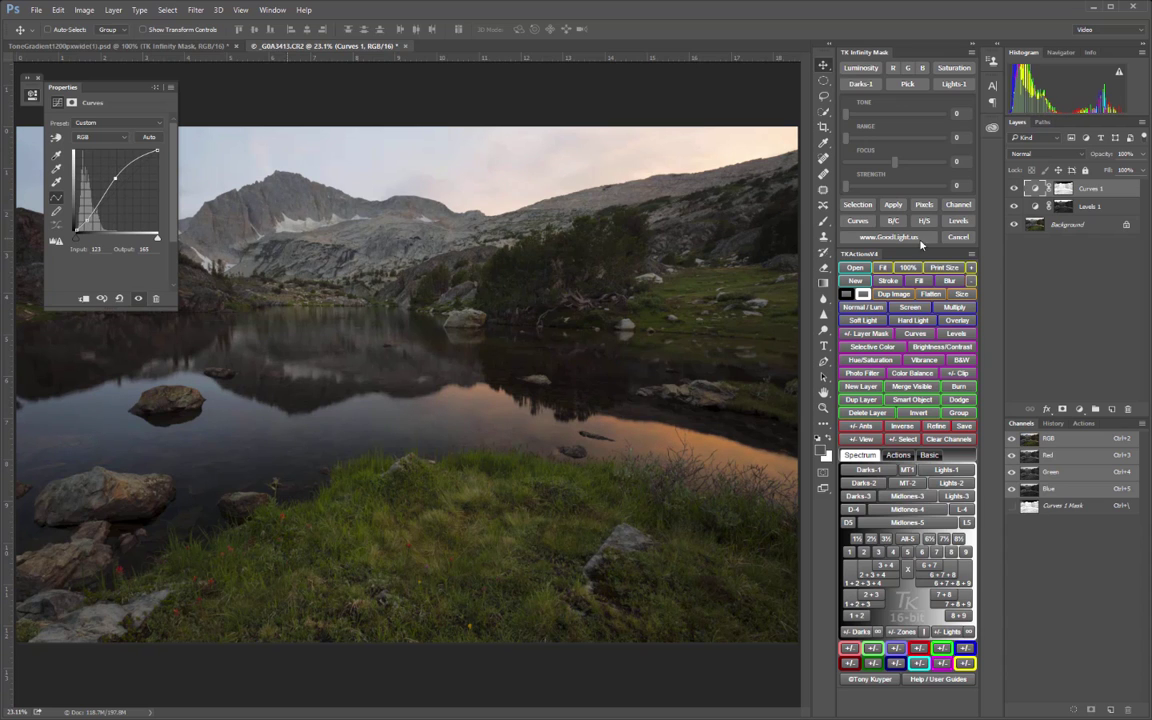
# Step: Toggle Curves 1 visibility repeatedly to compare the brightened land with the original
pyautogui.click(1014, 189)
pyautogui.click(1014, 189)
pyautogui.click(1014, 189)
pyautogui.click(1014, 189)
pyautogui.click(1014, 189)
pyautogui.click(1014, 189)
pyautogui.click(1014, 189)
pyautogui.click(1014, 189)
pyautogui.click(1014, 189)
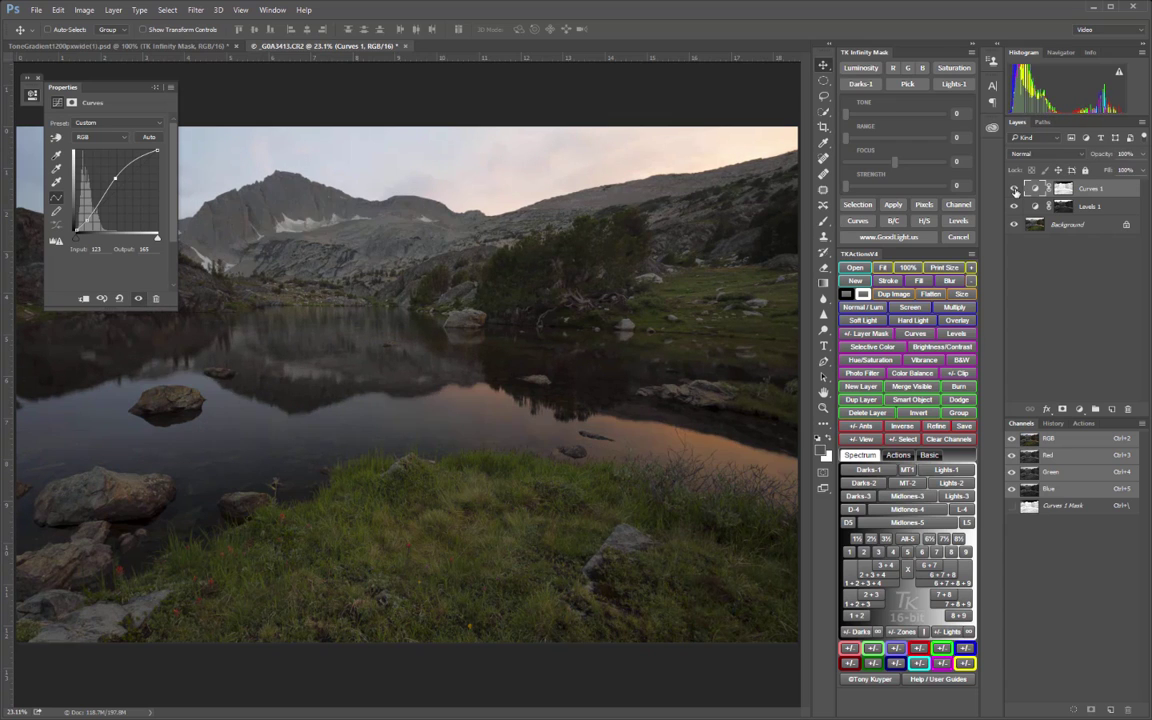
pyautogui.click(1014, 189)
pyautogui.click(1014, 189)
pyautogui.click(1014, 189)
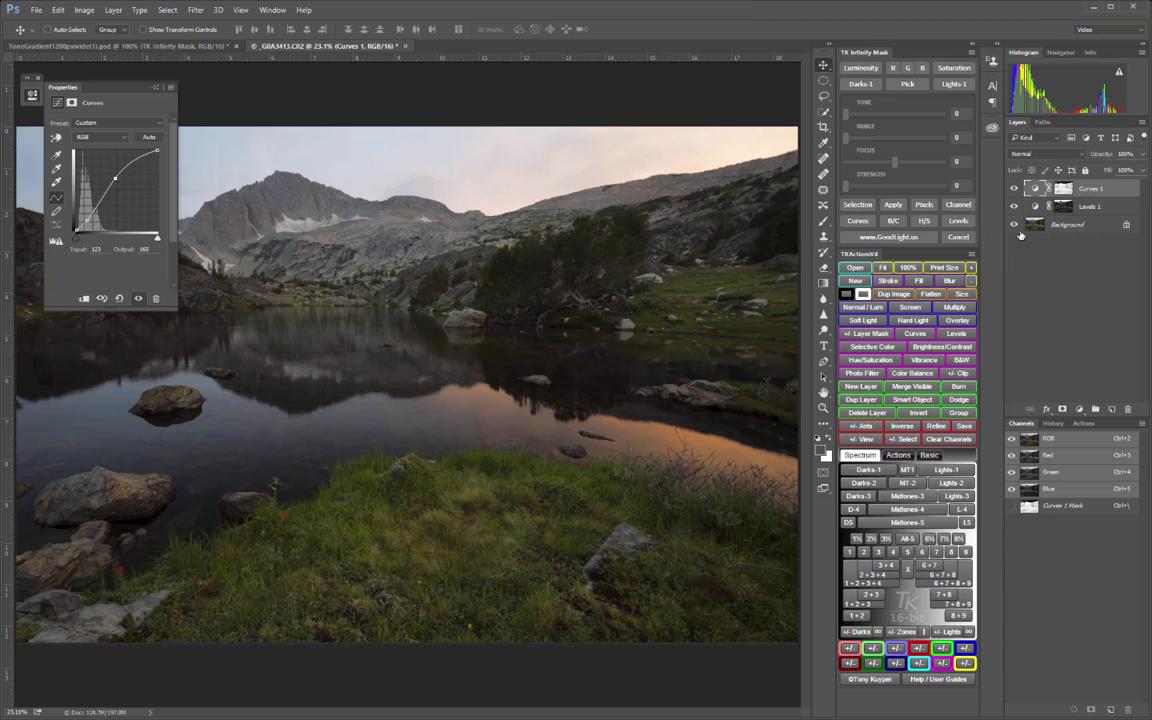
# Step: Collapse the Curves settings and toggle Curves 1 to compare before and after
pyautogui.click(1014, 188)
pyautogui.click(1014, 188)
pyautogui.click(157, 89)
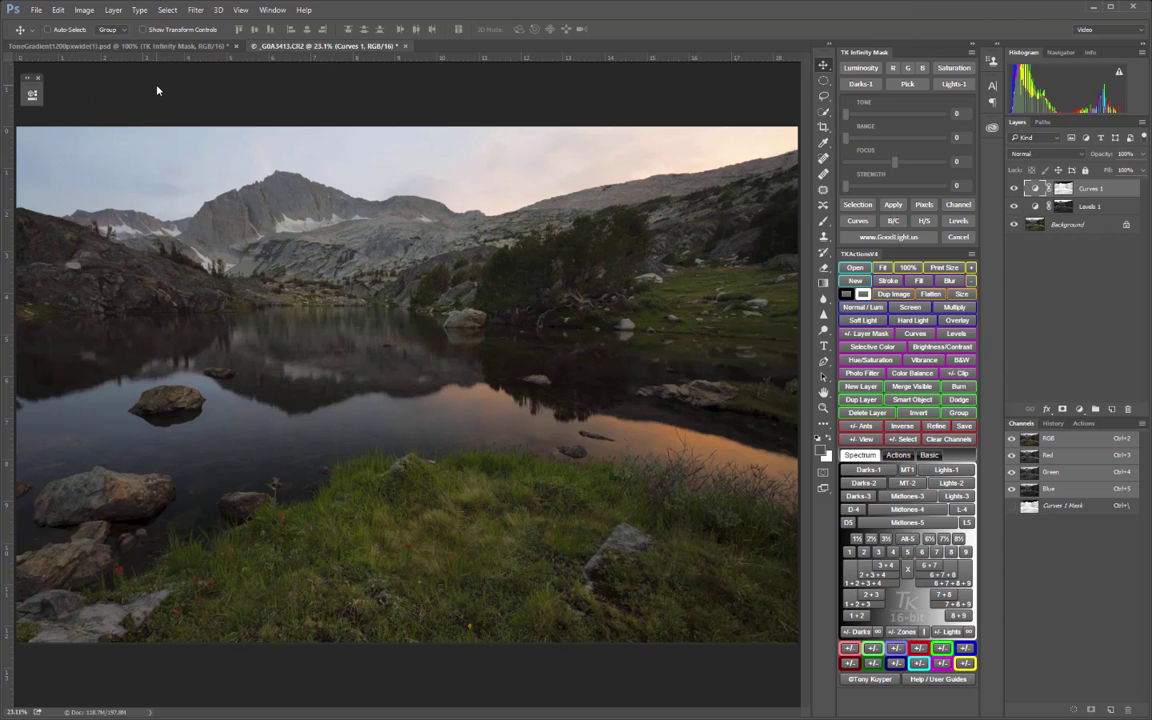
pyautogui.click(1013, 188)
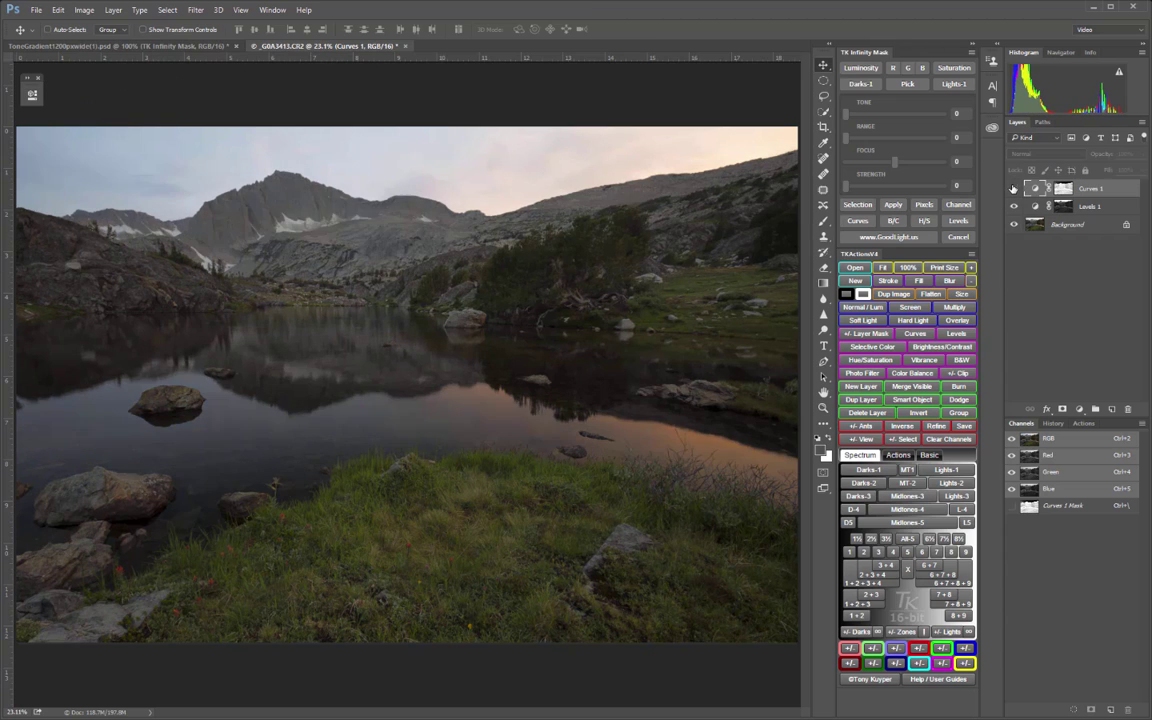
pyautogui.click(1013, 188)
# Step: Toggle Levels 1 to compare, then place Levels 1 into a new Group 1
pyautogui.click(1013, 206)
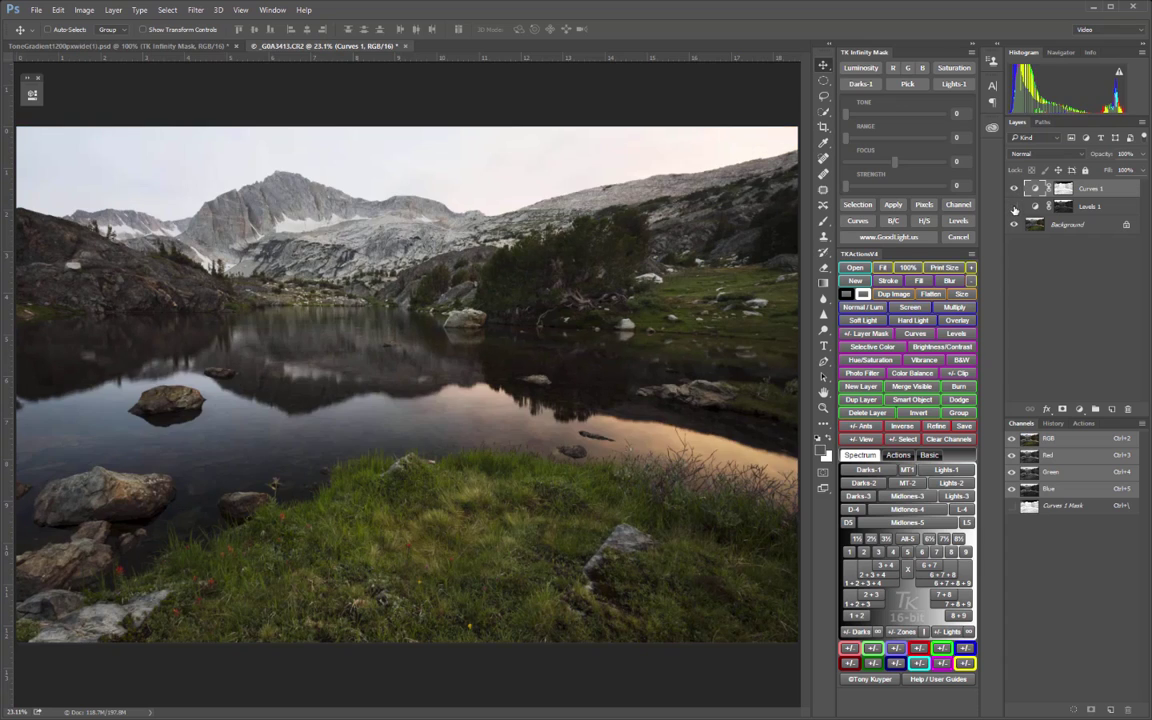
pyautogui.click(1013, 206)
pyautogui.click(1013, 207)
pyautogui.click(1013, 207)
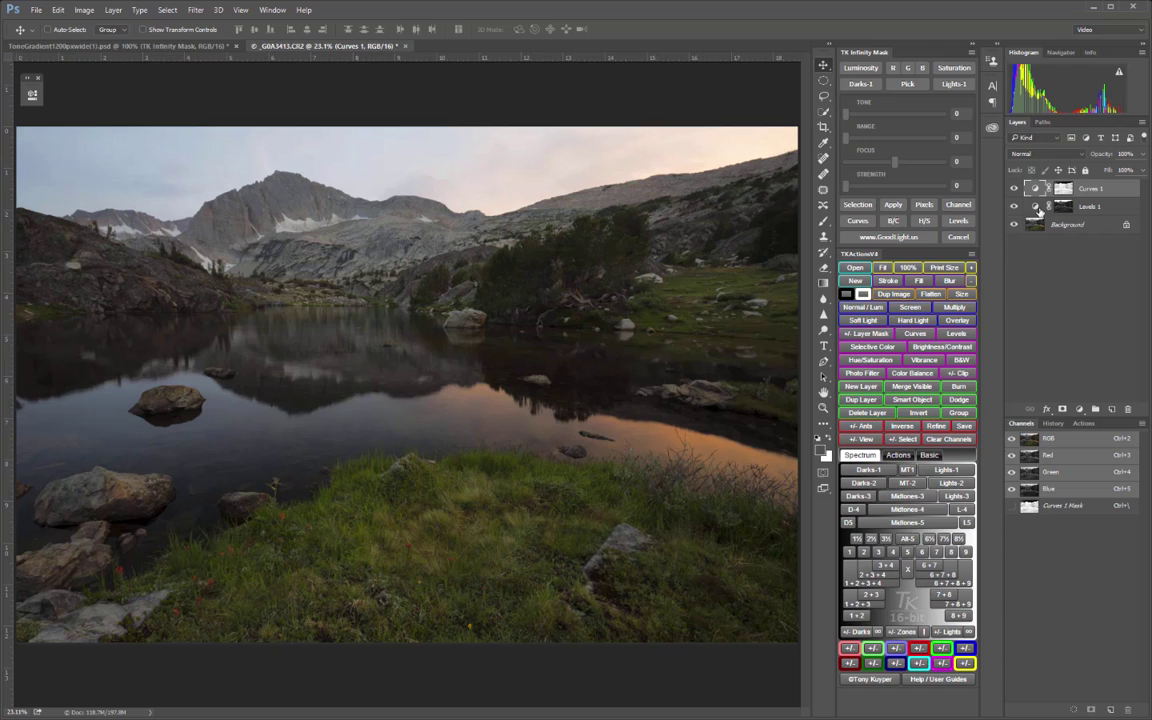
pyautogui.click(1085, 207)
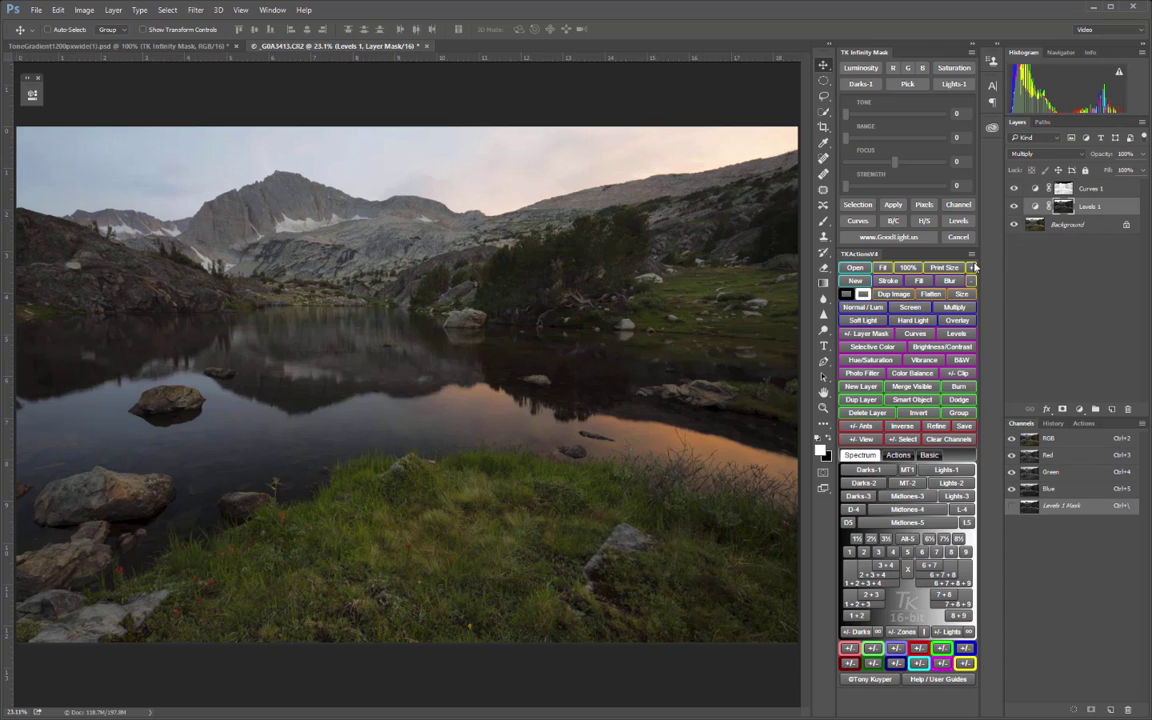
pyautogui.click(957, 415)
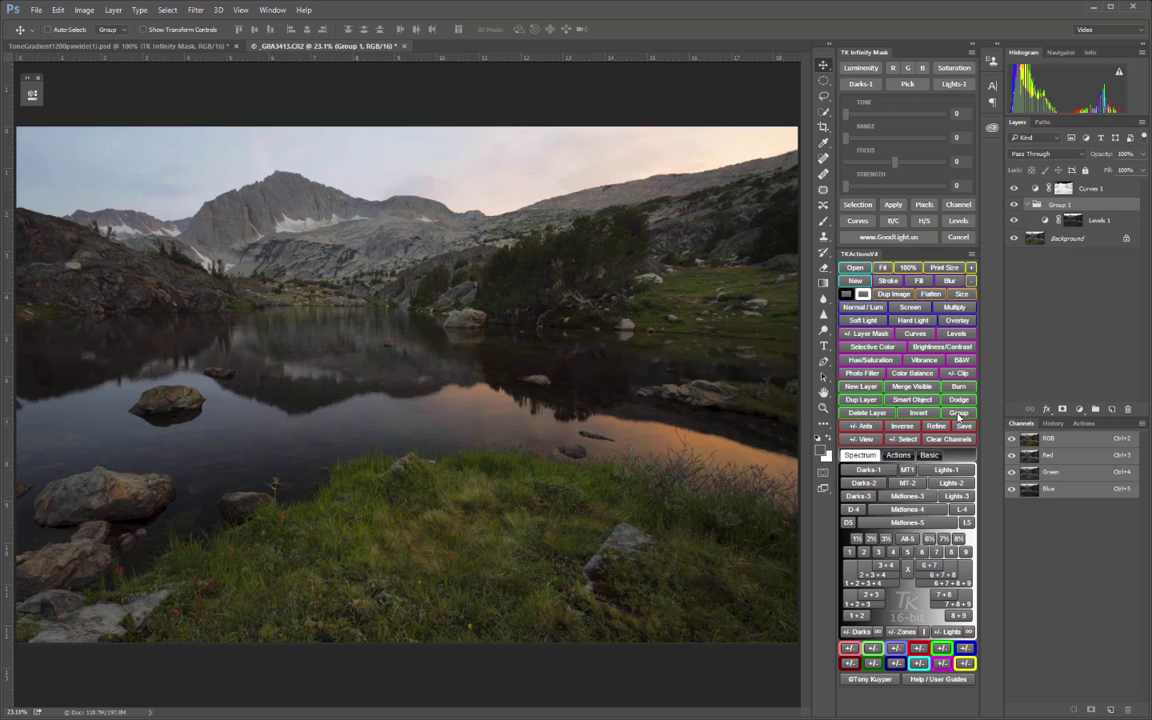
# Step: Add a mask to Group 1, paint black over the trees at 30% opacity, then collapse it
pyautogui.click(866, 334)
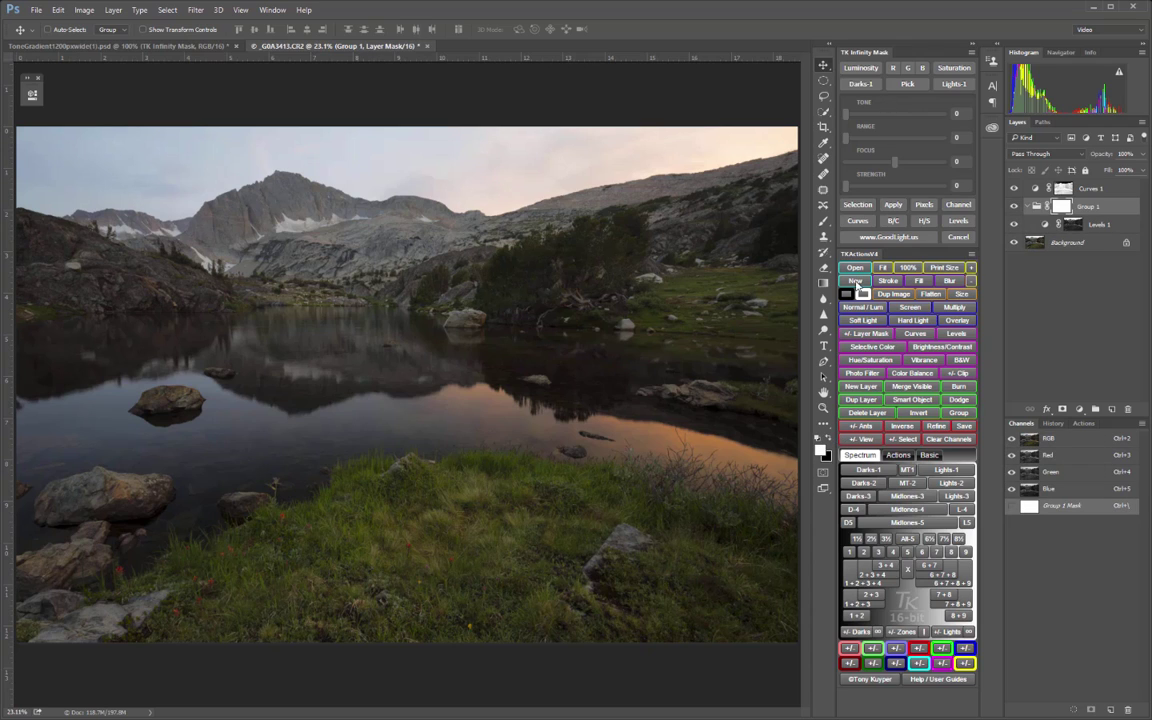
pyautogui.click(846, 292)
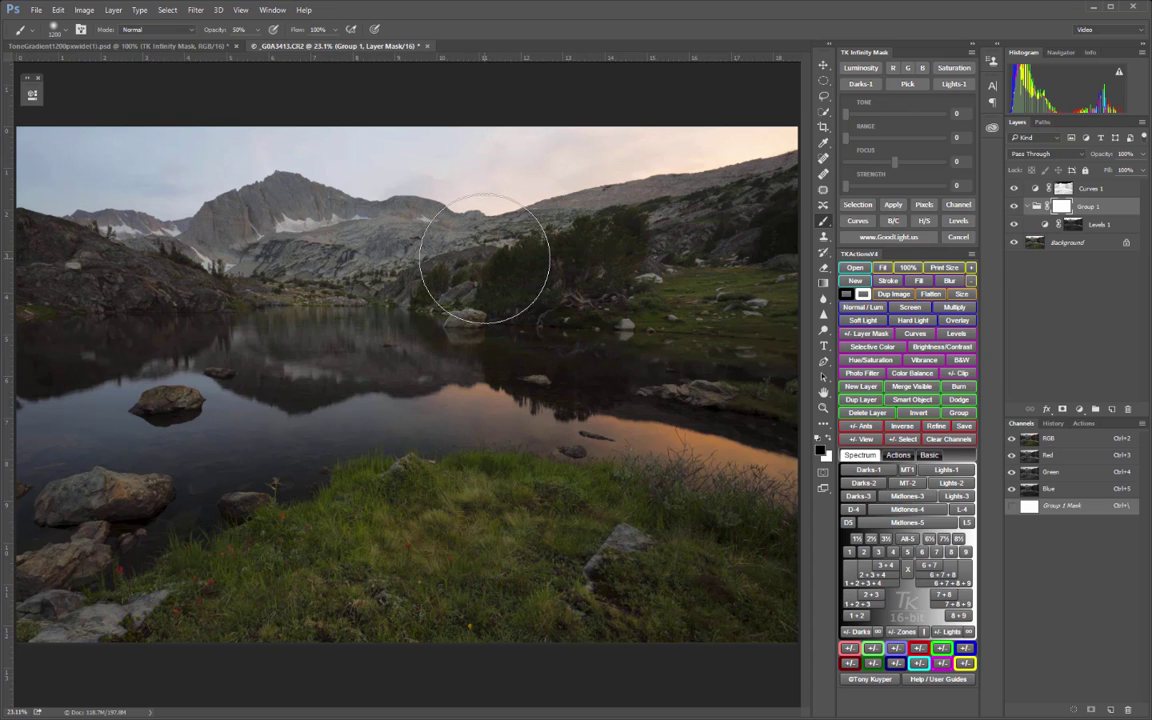
pyautogui.press('3')
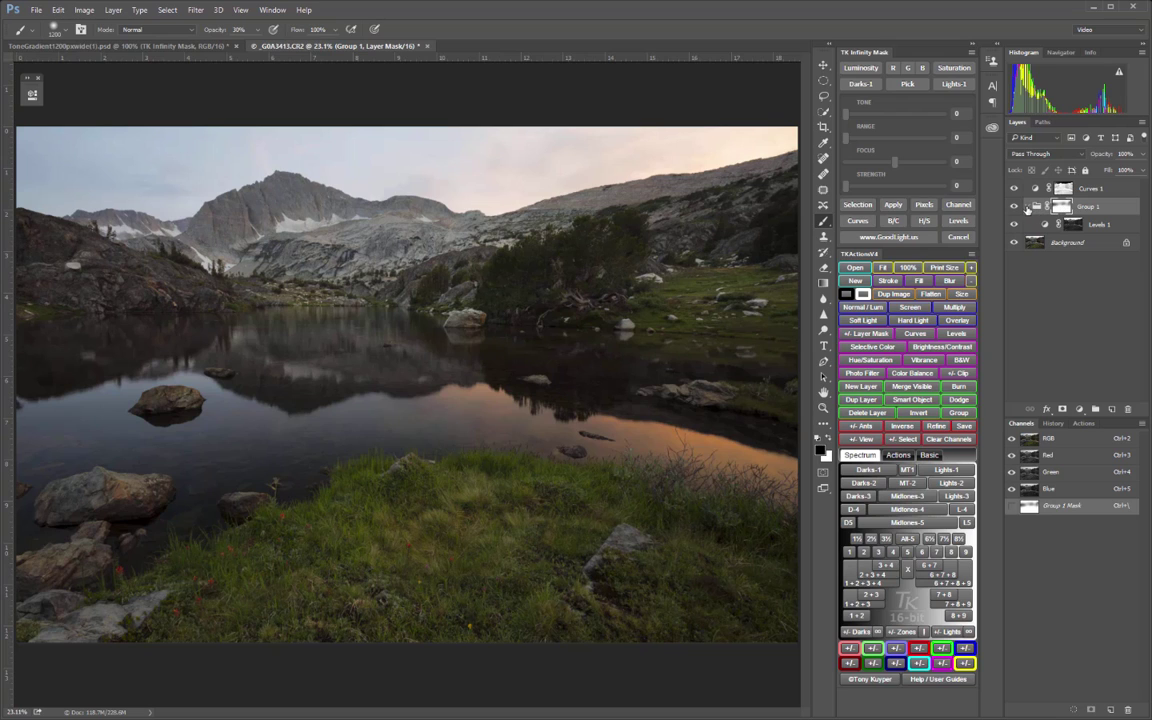
pyautogui.click(1027, 207)
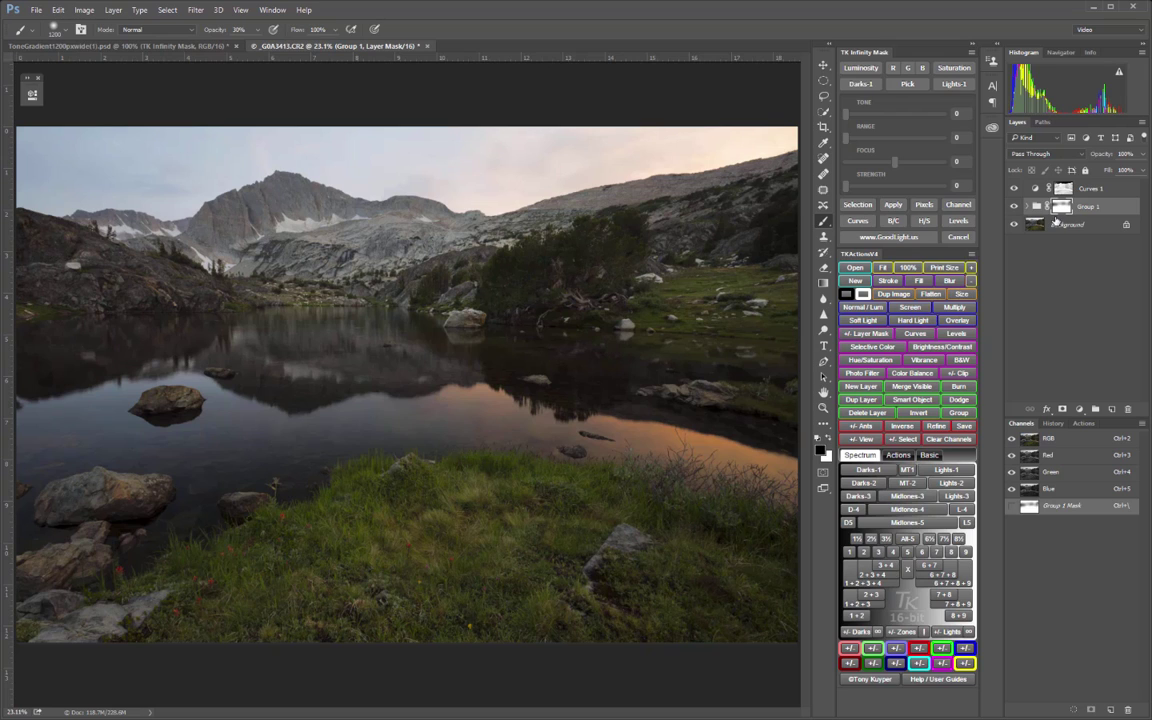
# Step: With Curves 1 selected, preview a blue-channel luminosity mask with range narrowed to about 68
pyautogui.click(1101, 191)
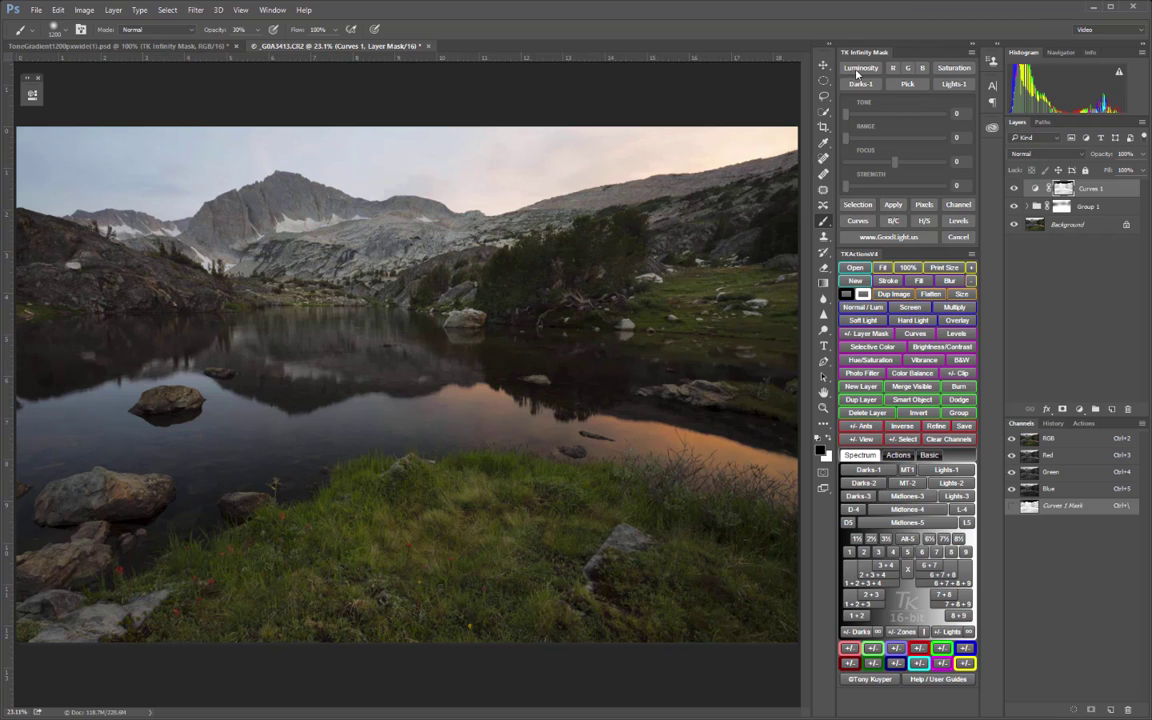
pyautogui.click(856, 68)
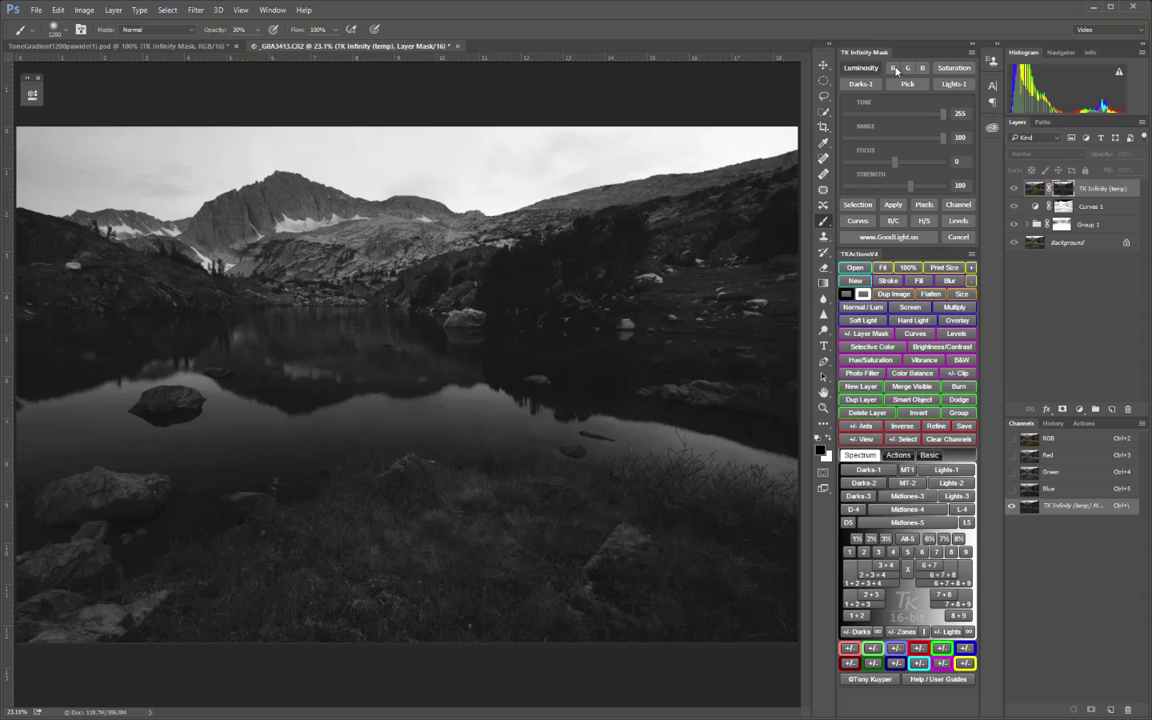
pyautogui.click(907, 68)
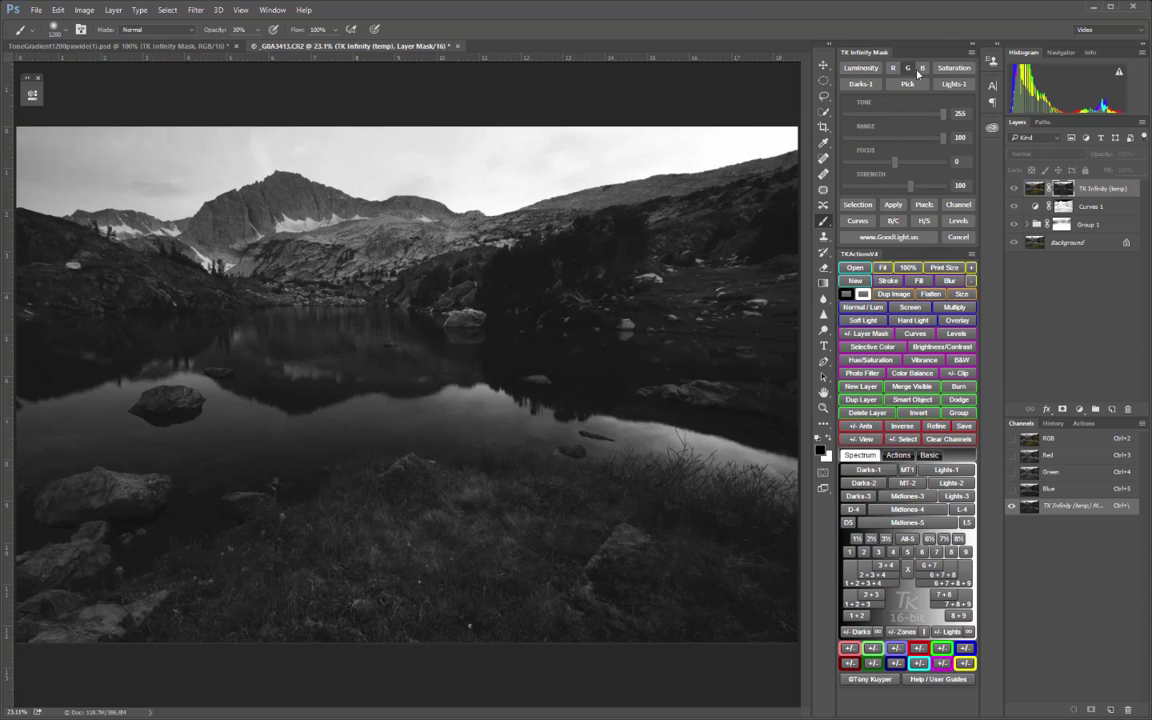
pyautogui.click(923, 69)
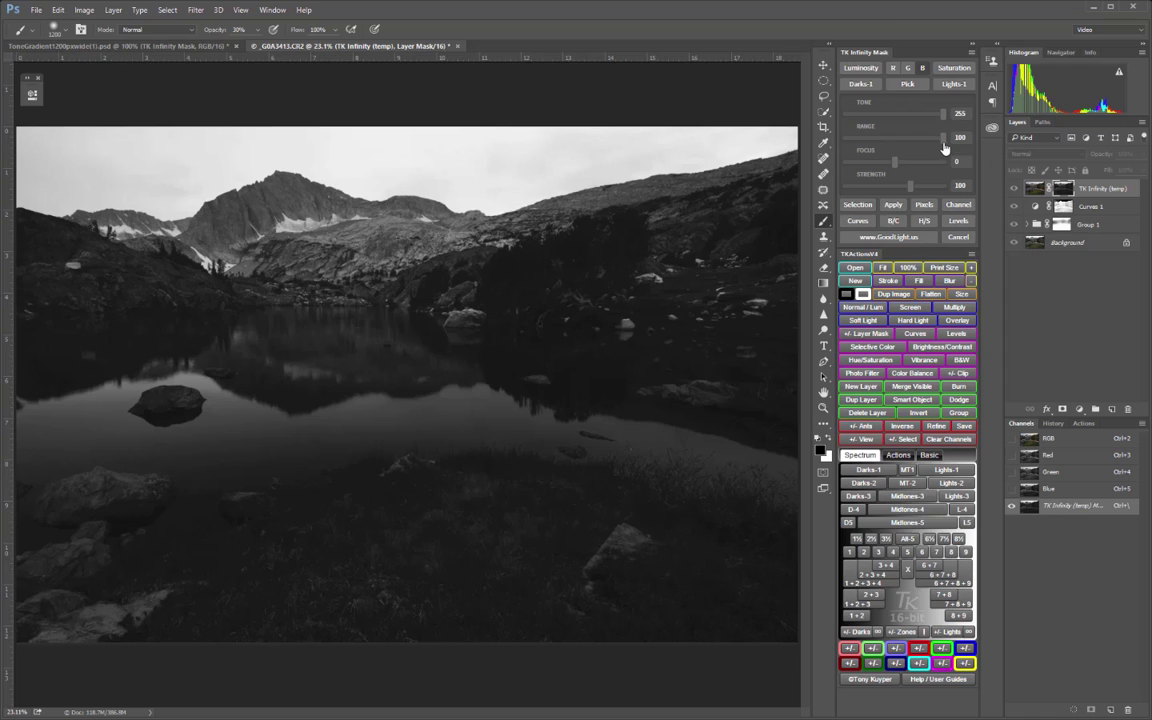
pyautogui.moveTo(942, 137); pyautogui.dragTo(900, 148)
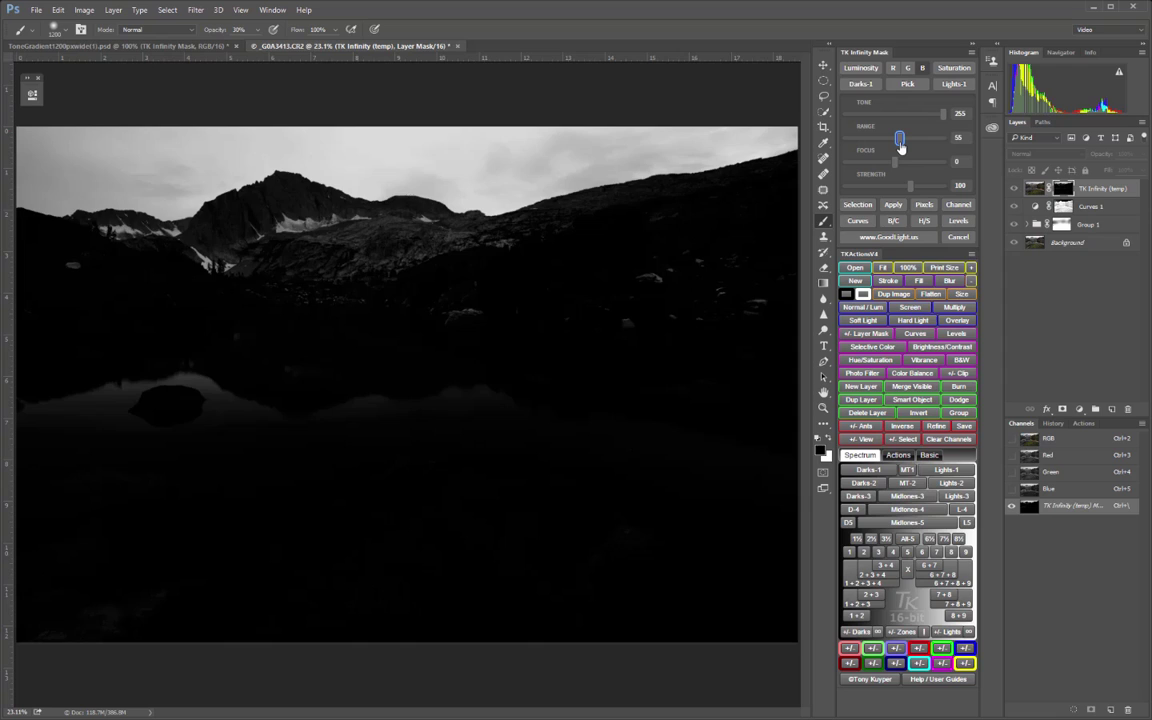
pyautogui.moveTo(900, 143); pyautogui.dragTo(912, 146)
# Step: Discard the mask preview, hide Curves 1, and build a blue-channel sky mask at Range 58, Focus -4
pyautogui.click(958, 237)
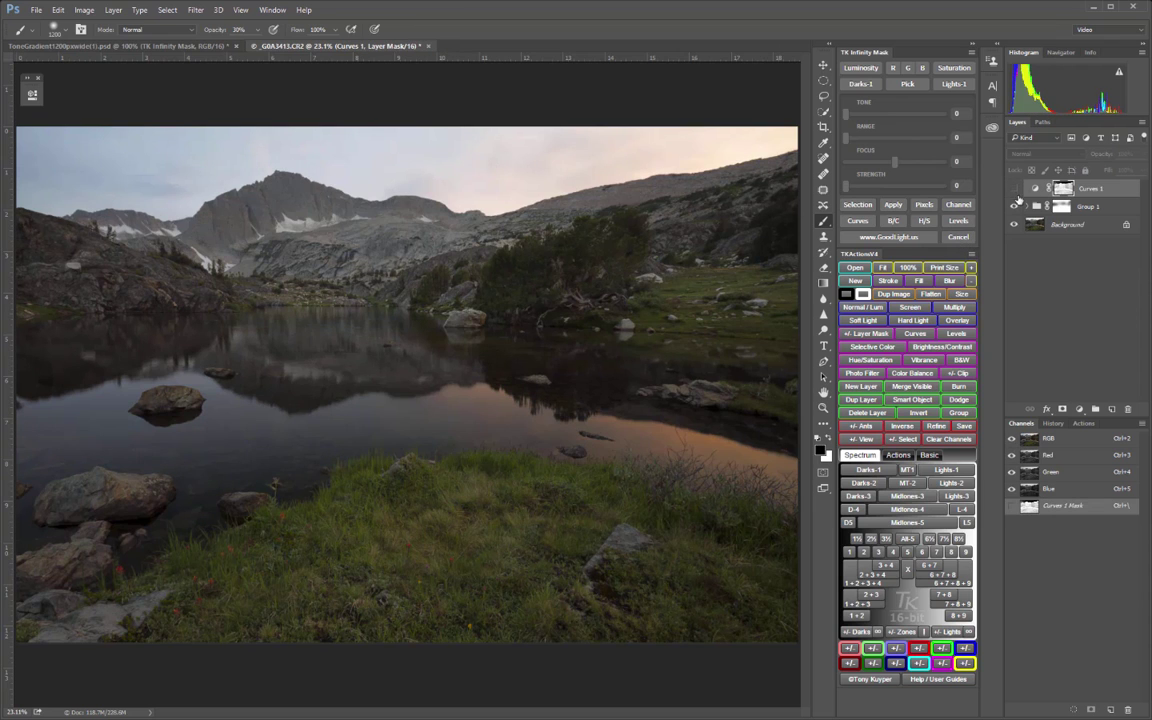
pyautogui.click(1013, 188)
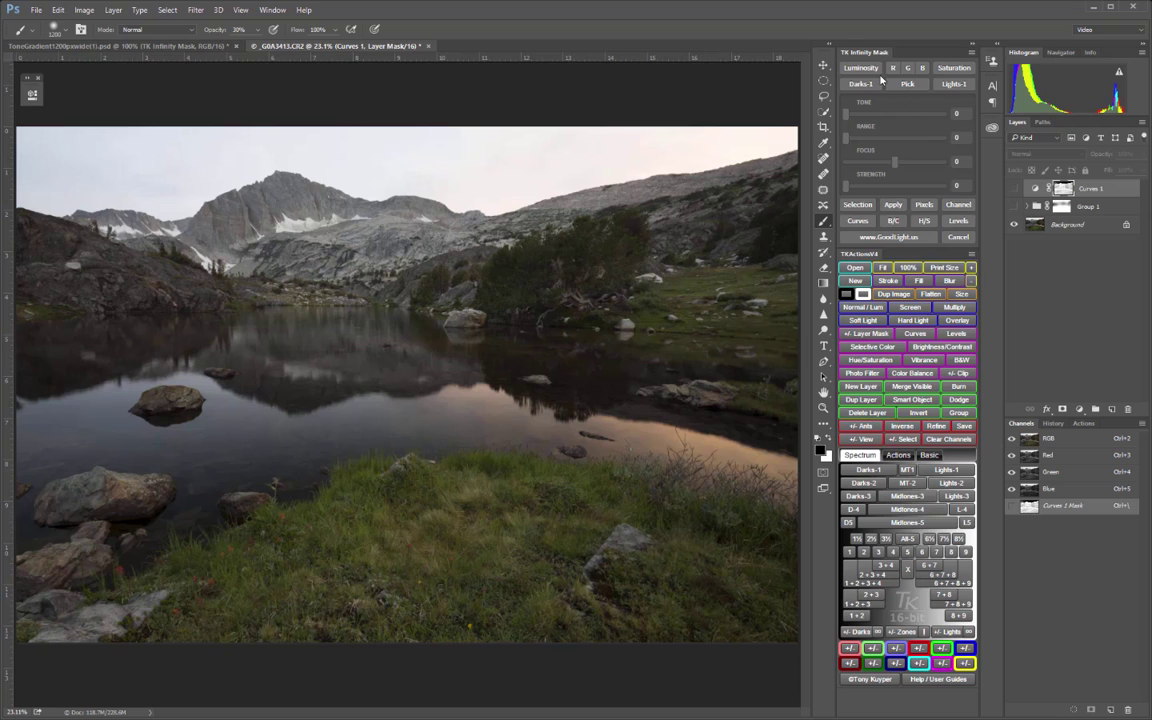
pyautogui.click(924, 68)
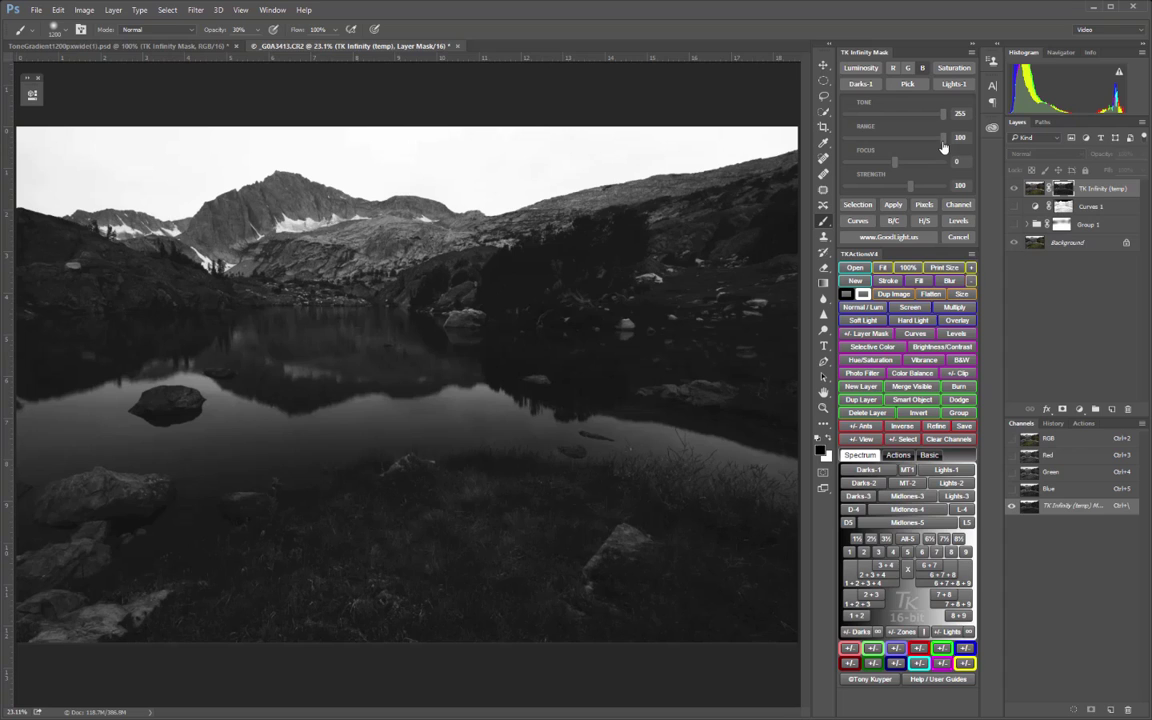
pyautogui.moveTo(943, 147); pyautogui.dragTo(906, 144)
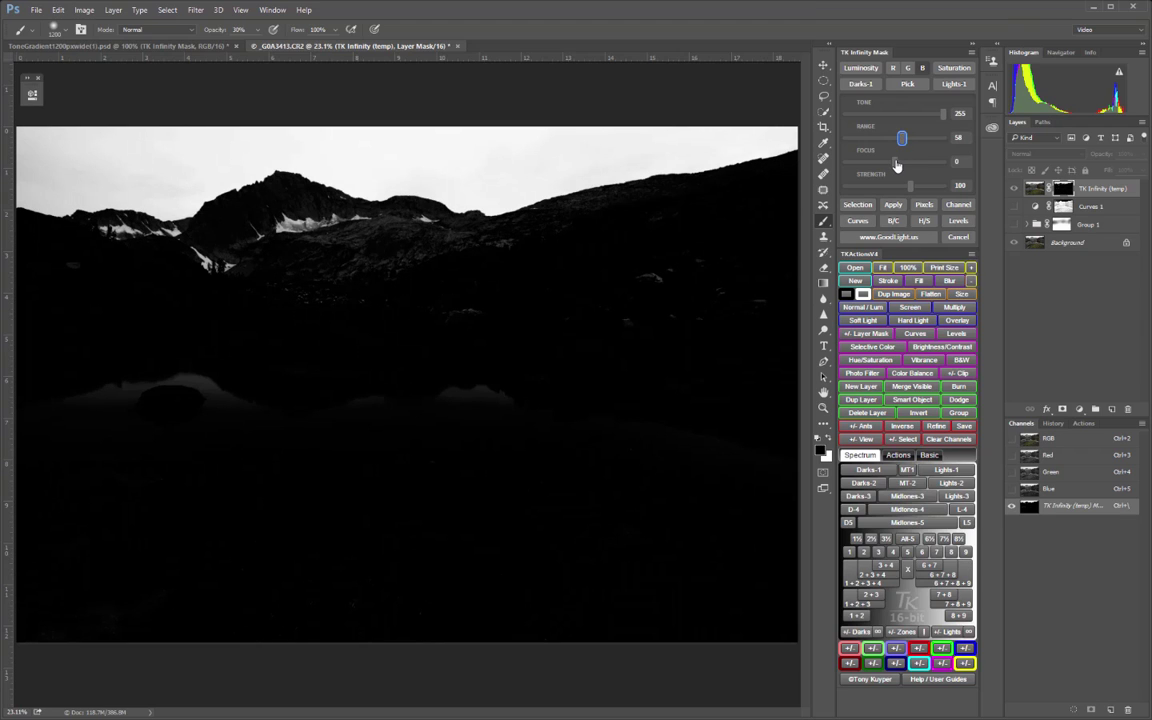
pyautogui.moveTo(900, 162)
pyautogui.mouseDown()
pyautogui.moveTo(911, 164)
pyautogui.moveTo(893, 166)
pyautogui.mouseUp()
# Step: Set the brush to 100% opacity, Overlay mode and size 400, and paint the snow patches black
pyautogui.press('0')
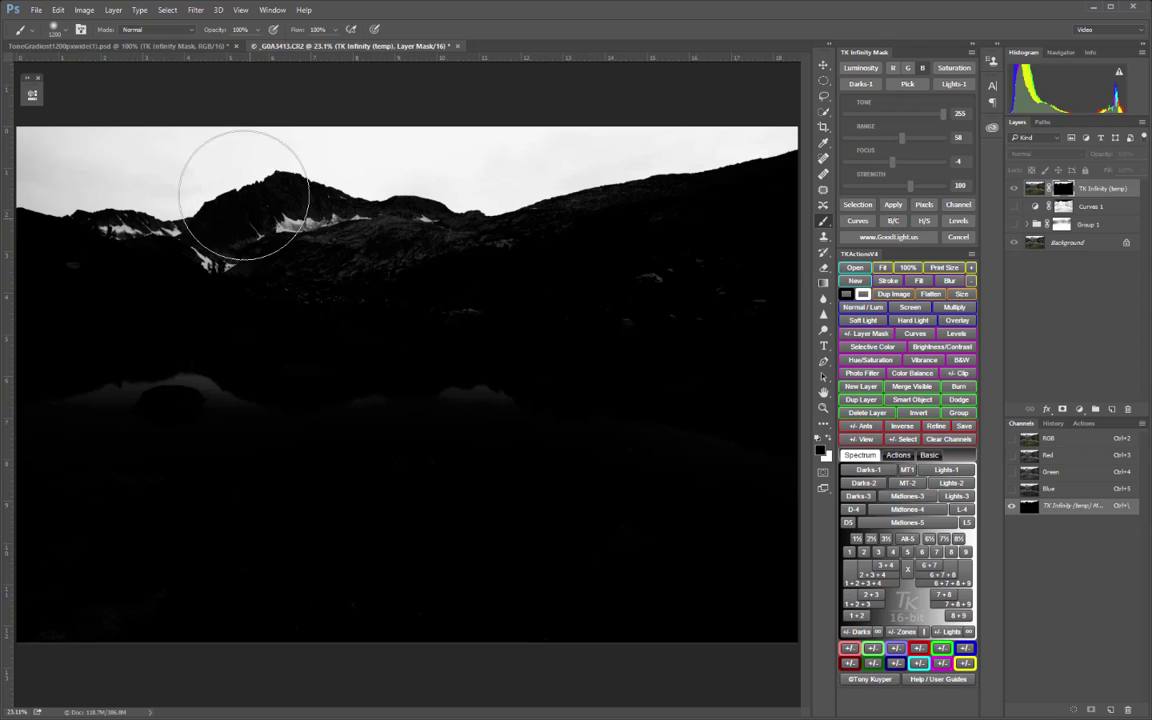
pyautogui.click(194, 32)
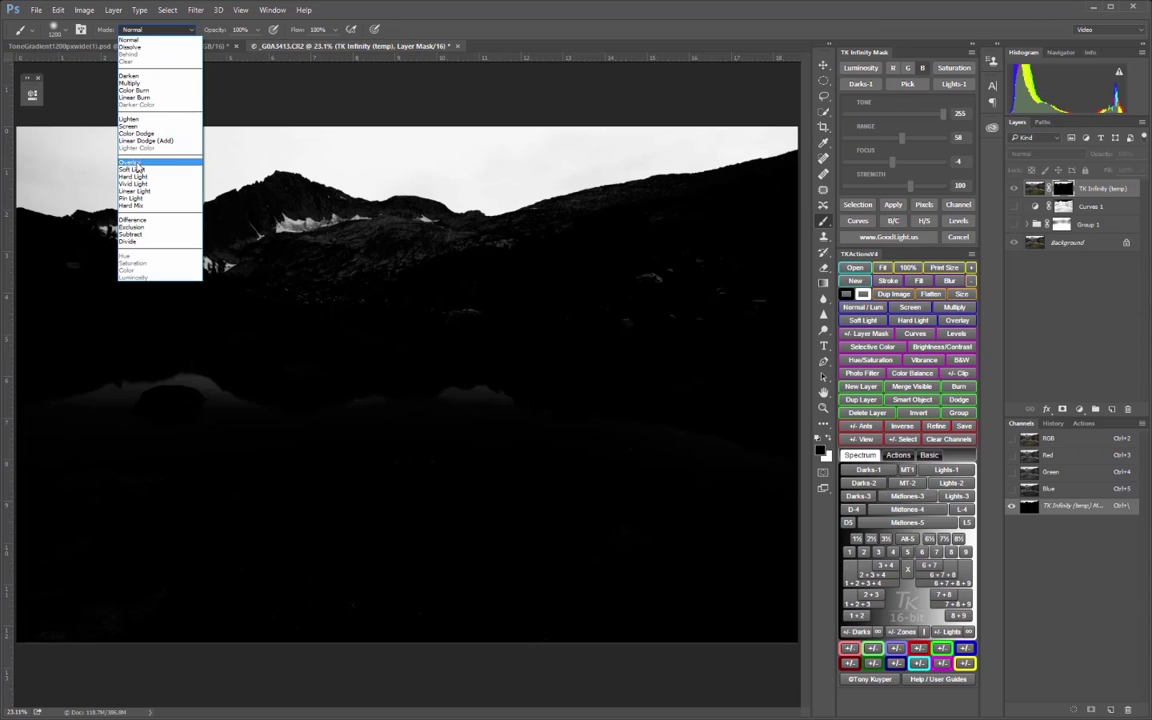
pyautogui.click(139, 162)
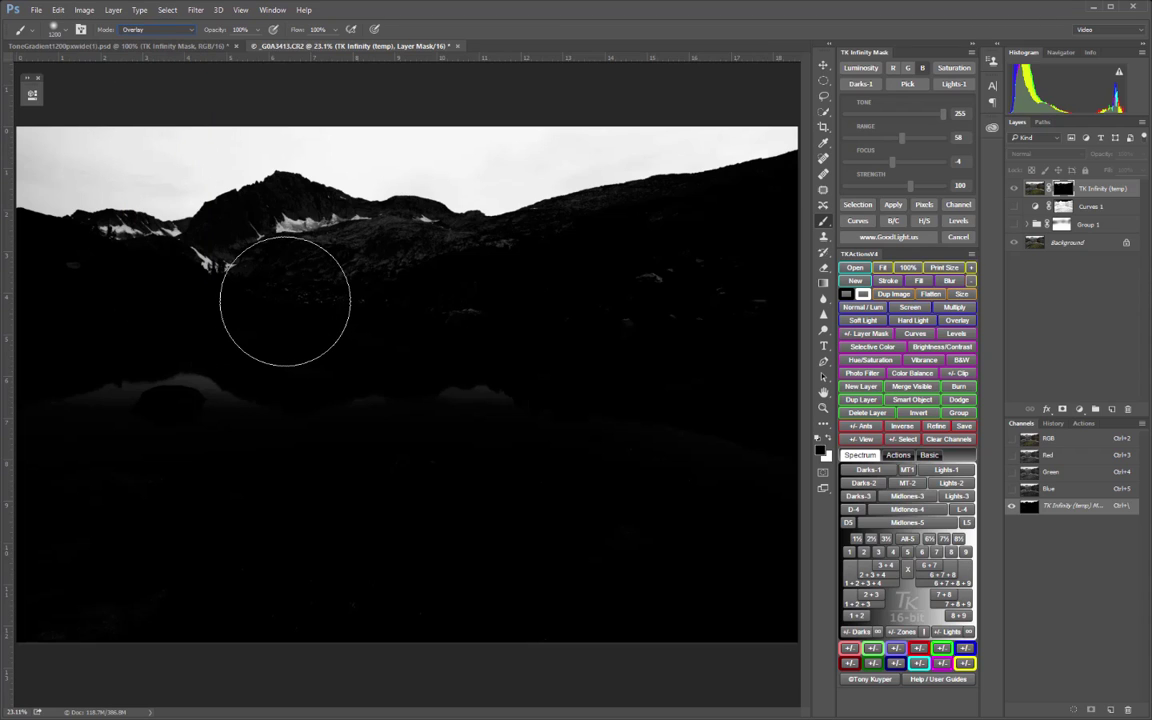
pyautogui.press('[')
pyautogui.press('[')
pyautogui.press('[')
pyautogui.press('[')
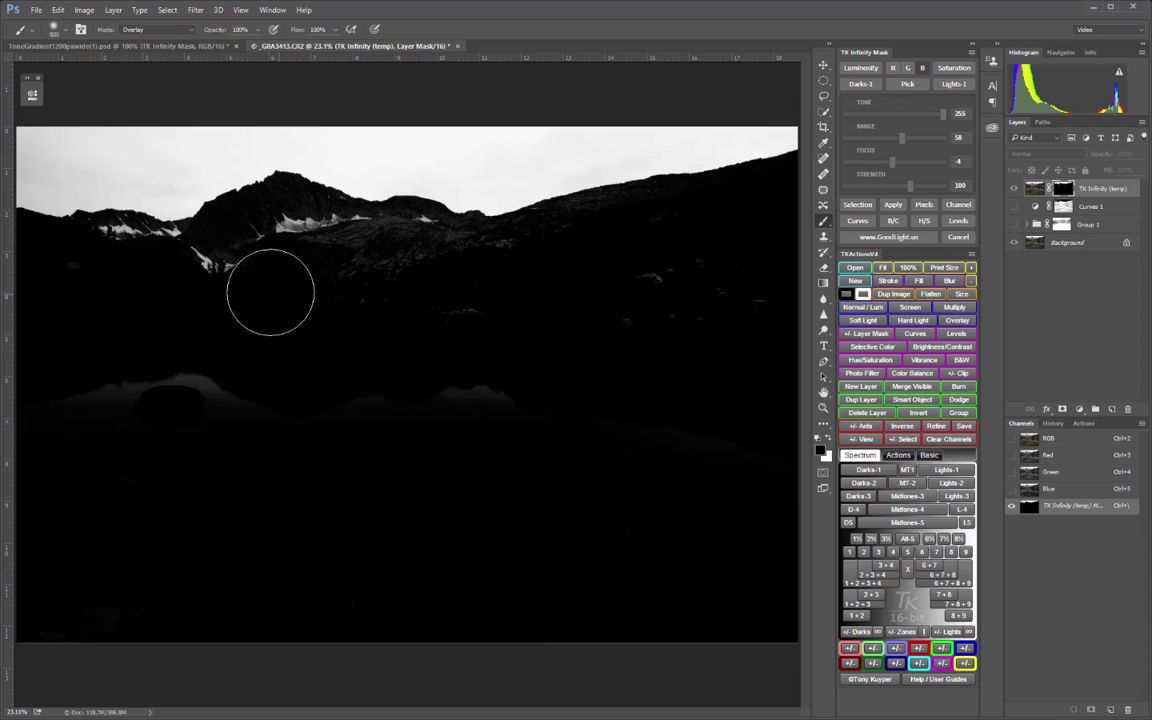
pyautogui.press('[')
pyautogui.press('[')
pyautogui.press('[')
pyautogui.press('[')
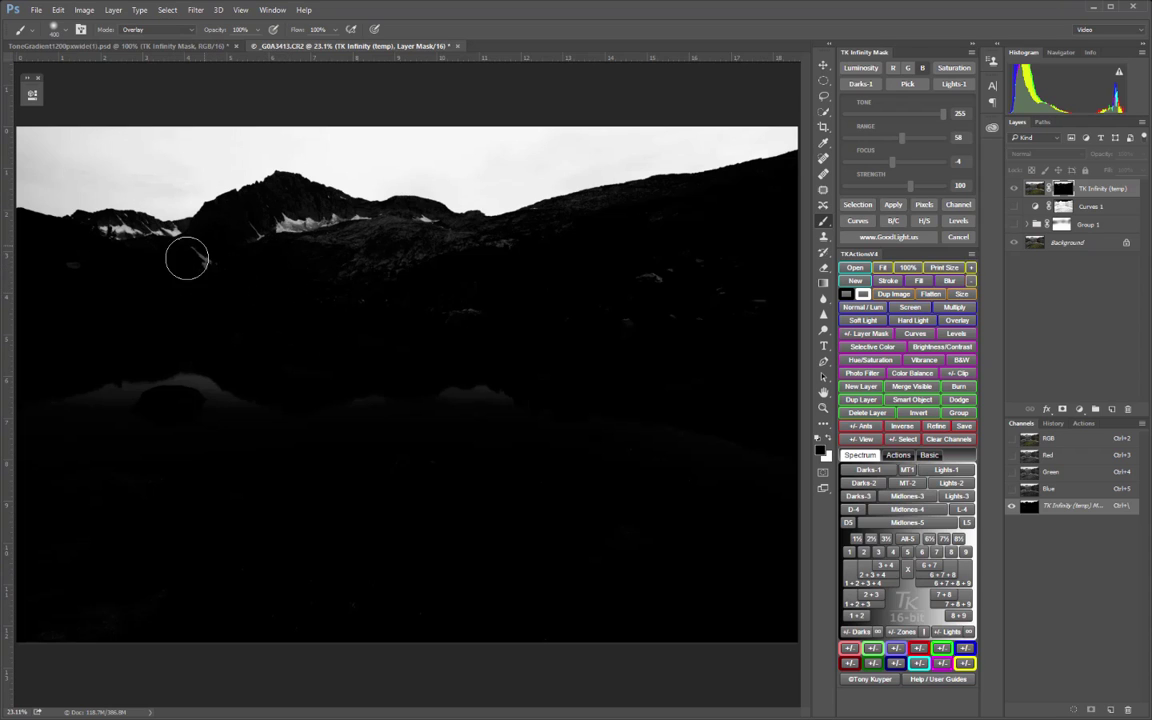
pyautogui.moveTo(187, 259)
pyautogui.mouseDown()
pyautogui.moveTo(102, 240)
pyautogui.moveTo(170, 247)
pyautogui.moveTo(203, 275)
pyautogui.moveTo(177, 244)
pyautogui.moveTo(80, 270)
pyautogui.moveTo(247, 258)
pyautogui.moveTo(276, 227)
pyautogui.moveTo(371, 221)
pyautogui.moveTo(288, 223)
pyautogui.moveTo(360, 245)
pyautogui.moveTo(431, 232)
pyautogui.moveTo(321, 219)
pyautogui.moveTo(319, 255)
pyautogui.moveTo(372, 264)
pyautogui.moveTo(459, 242)
pyautogui.moveTo(531, 256)
pyautogui.moveTo(396, 255)
pyautogui.moveTo(341, 308)
pyautogui.moveTo(423, 241)
pyautogui.moveTo(420, 222)
pyautogui.moveTo(423, 298)
pyautogui.moveTo(670, 318)
pyautogui.moveTo(628, 280)
pyautogui.moveTo(739, 278)
pyautogui.moveTo(725, 319)
pyautogui.moveTo(699, 240)
pyautogui.mouseUp()
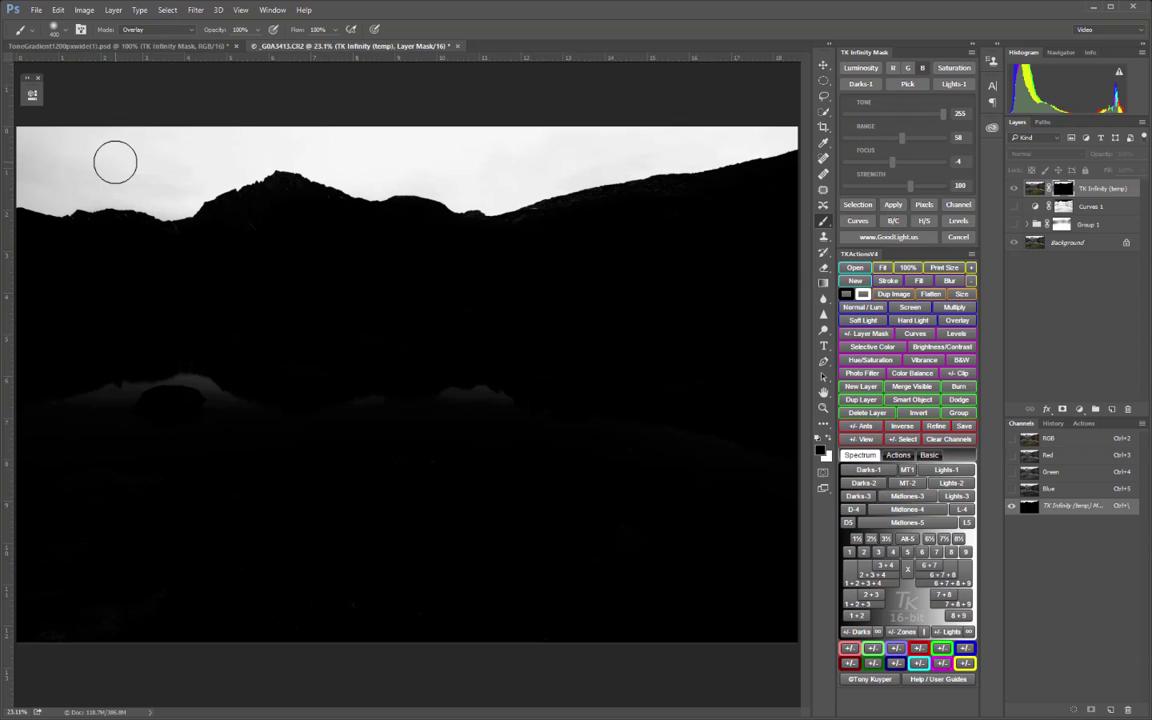
# Step: Enlarge the brush to 800 and paint the top-left sky solid white
pyautogui.press(']')
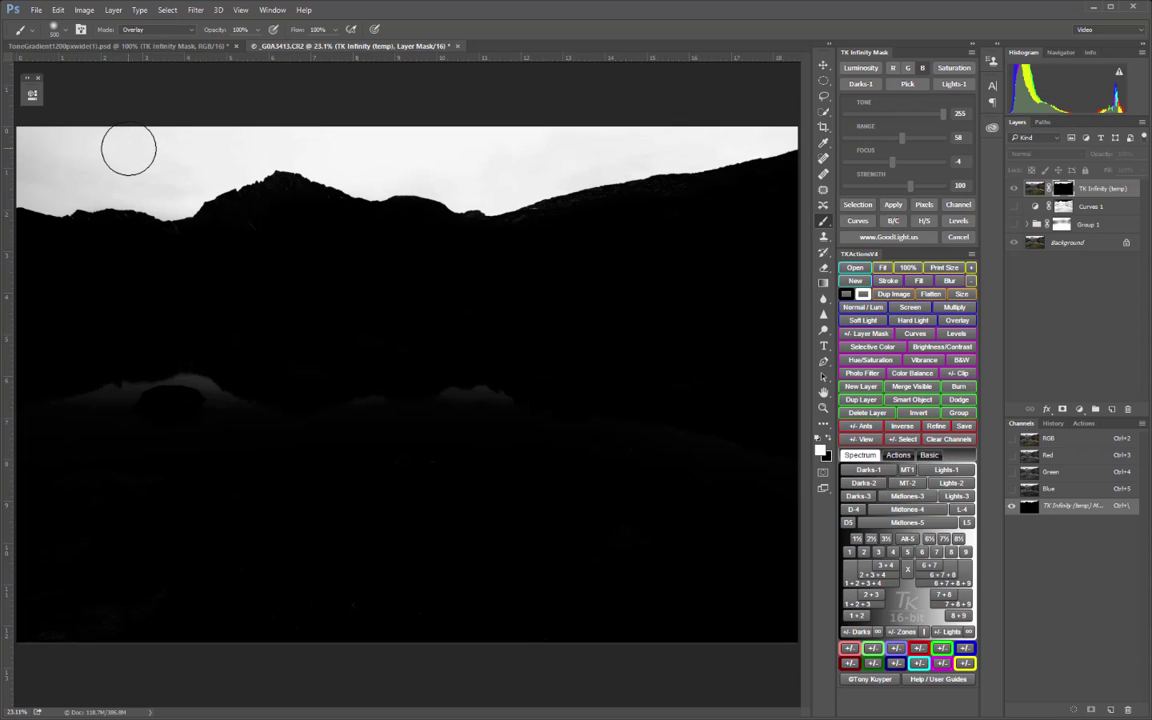
pyautogui.press(']')
pyautogui.press(']')
pyautogui.press(']')
pyautogui.moveTo(129, 141)
pyautogui.mouseDown()
pyautogui.moveTo(26, 155)
pyautogui.moveTo(120, 150)
pyautogui.moveTo(248, 120)
pyautogui.moveTo(486, 140)
pyautogui.moveTo(677, 126)
pyautogui.moveTo(634, 122)
pyautogui.mouseUp()
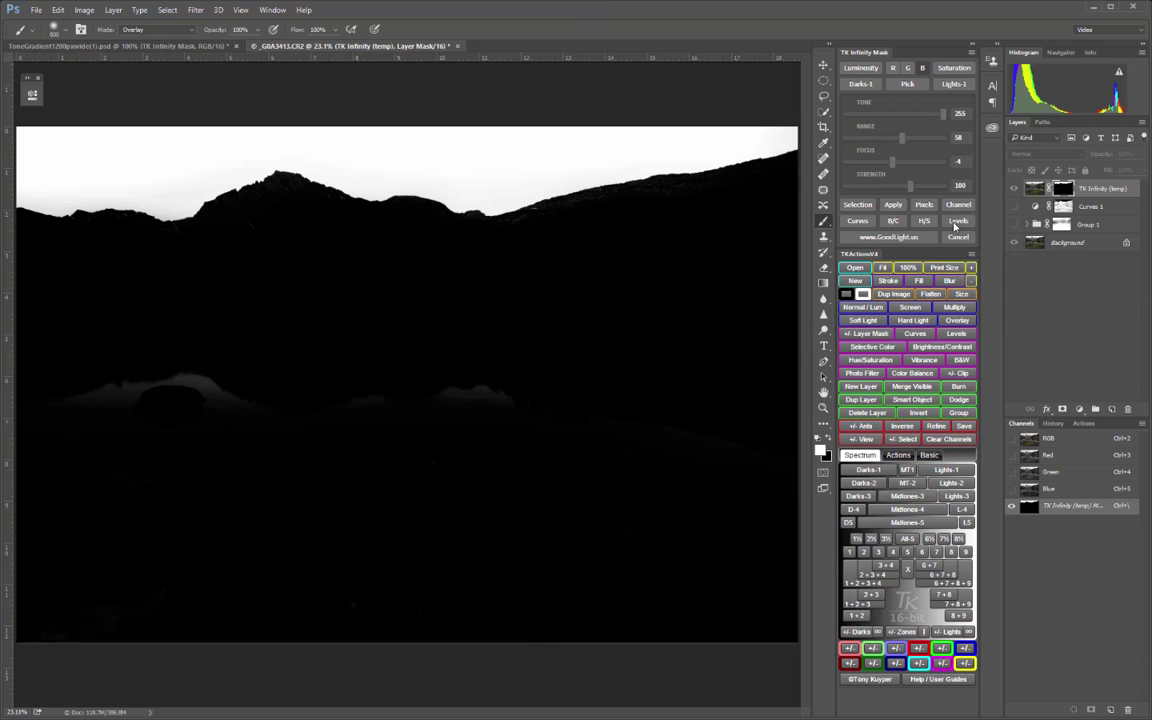
# Step: Create a Levels 2 layer from the sky mask, inspect its mask, and show Group 1 again
pyautogui.click(956, 222)
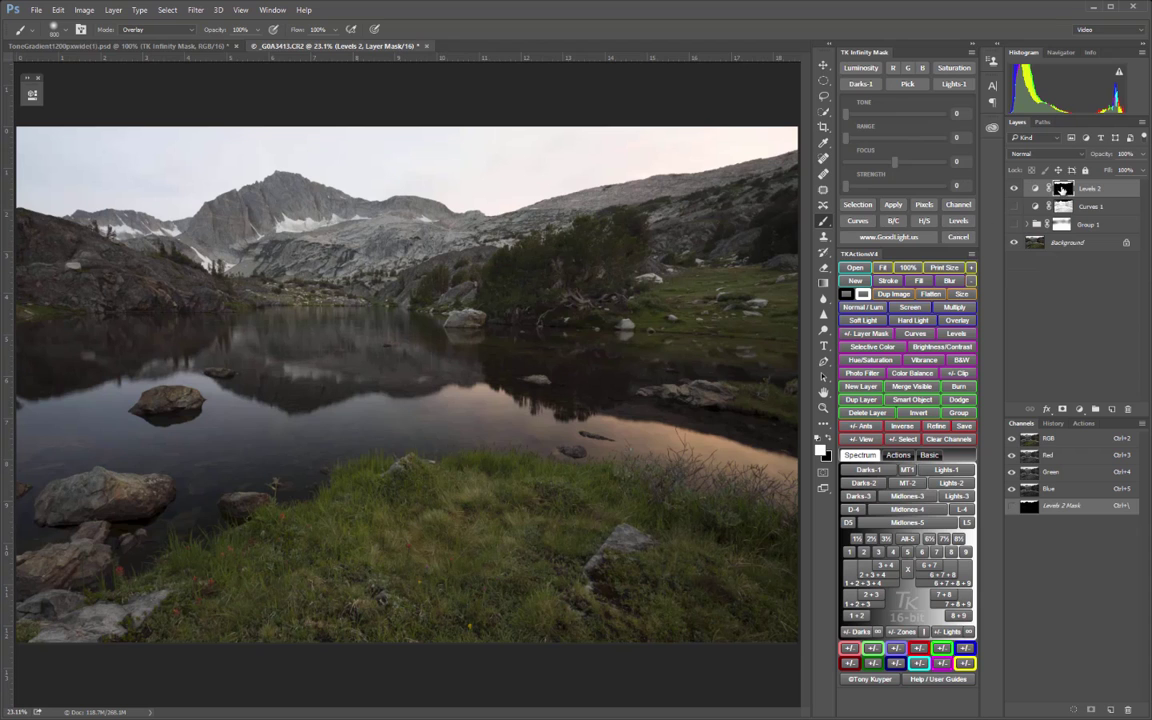
pyautogui.keyDown('alt'); pyautogui.click(1063, 190); pyautogui.keyUp('alt')
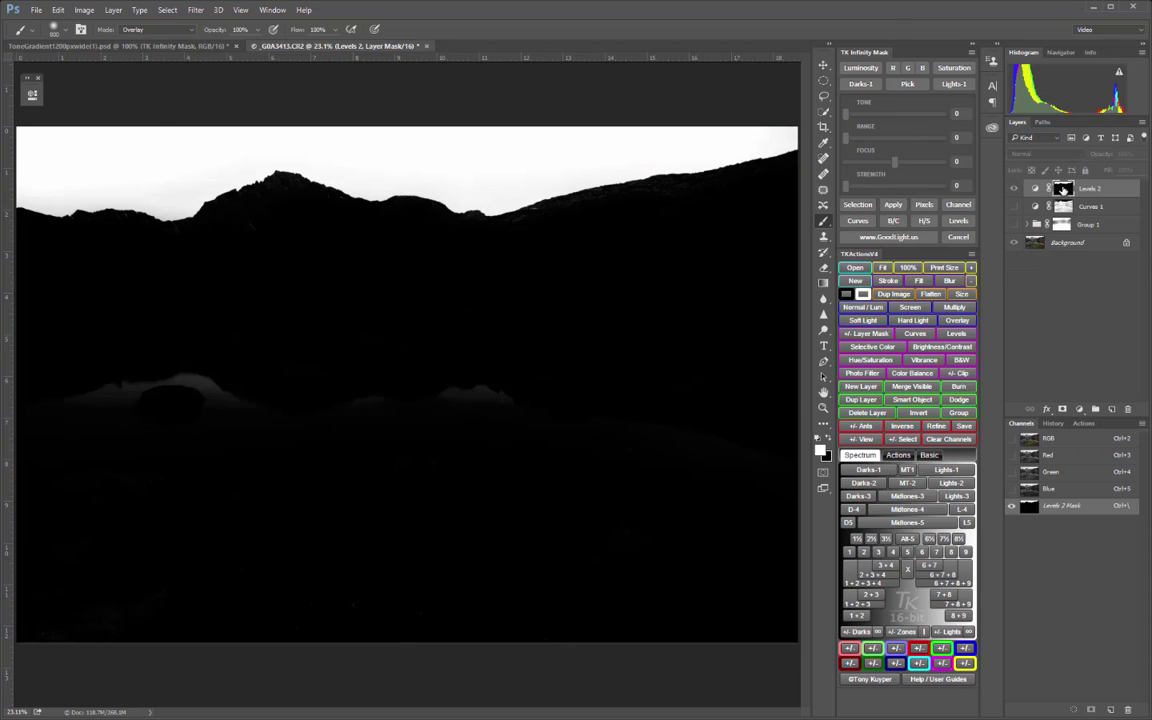
pyautogui.keyDown('alt'); pyautogui.click(1063, 190); pyautogui.keyUp('alt')
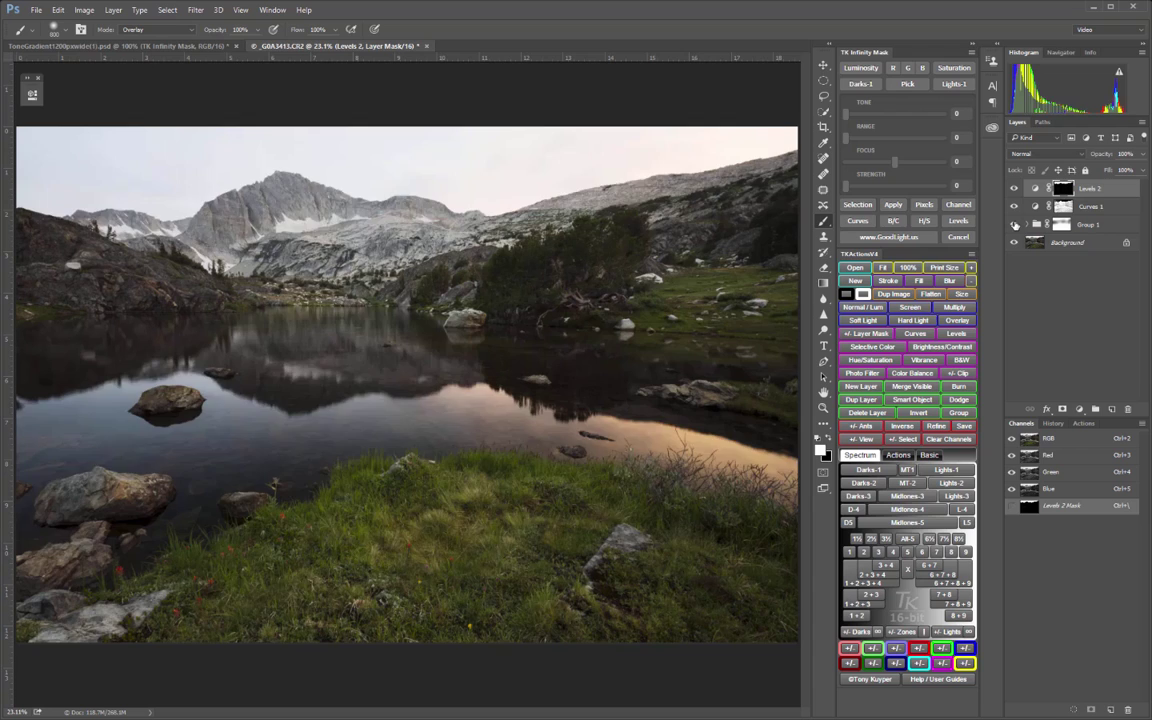
pyautogui.click(1015, 225)
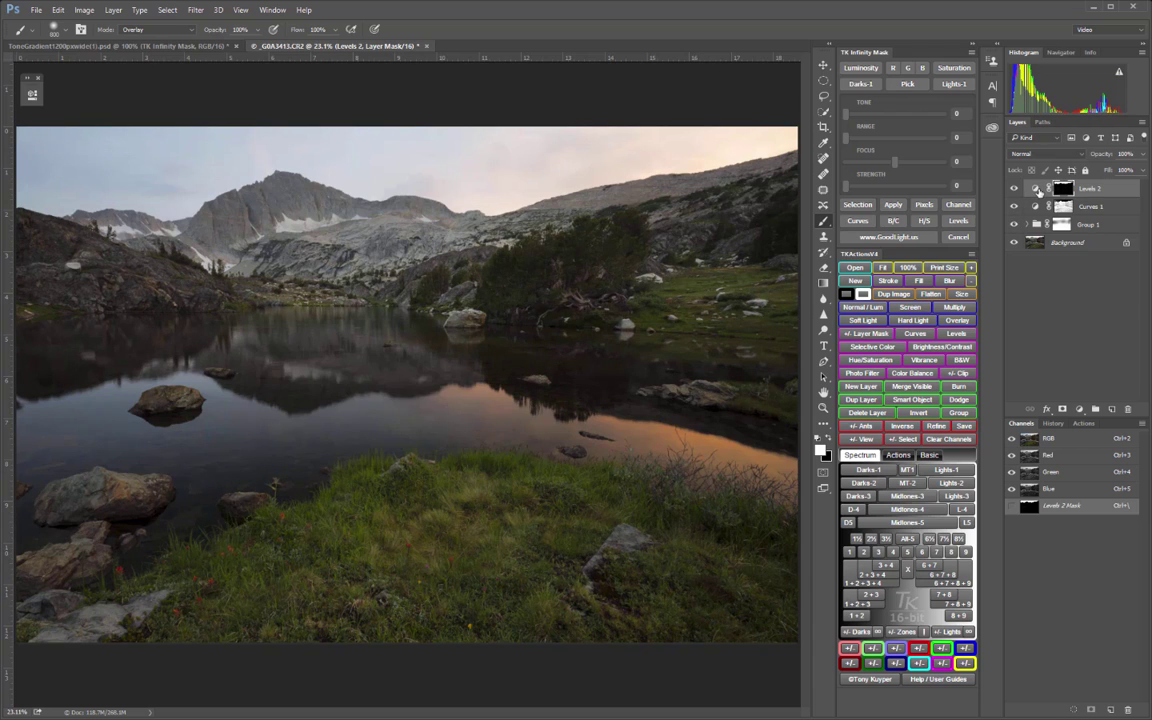
# Step: Set Levels 2 to Multiply blending with input levels 0, 0.96 and 252
pyautogui.click(958, 308)
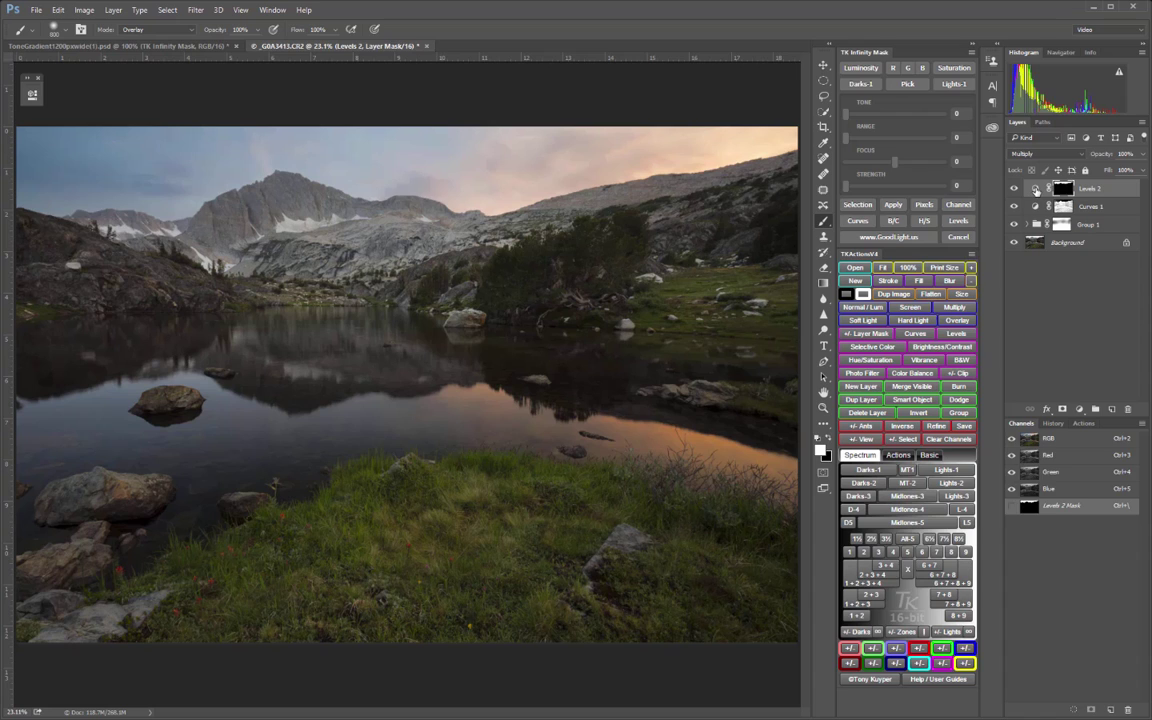
pyautogui.doubleClick(1035, 188)
pyautogui.moveTo(160, 207); pyautogui.dragTo(73, 212)
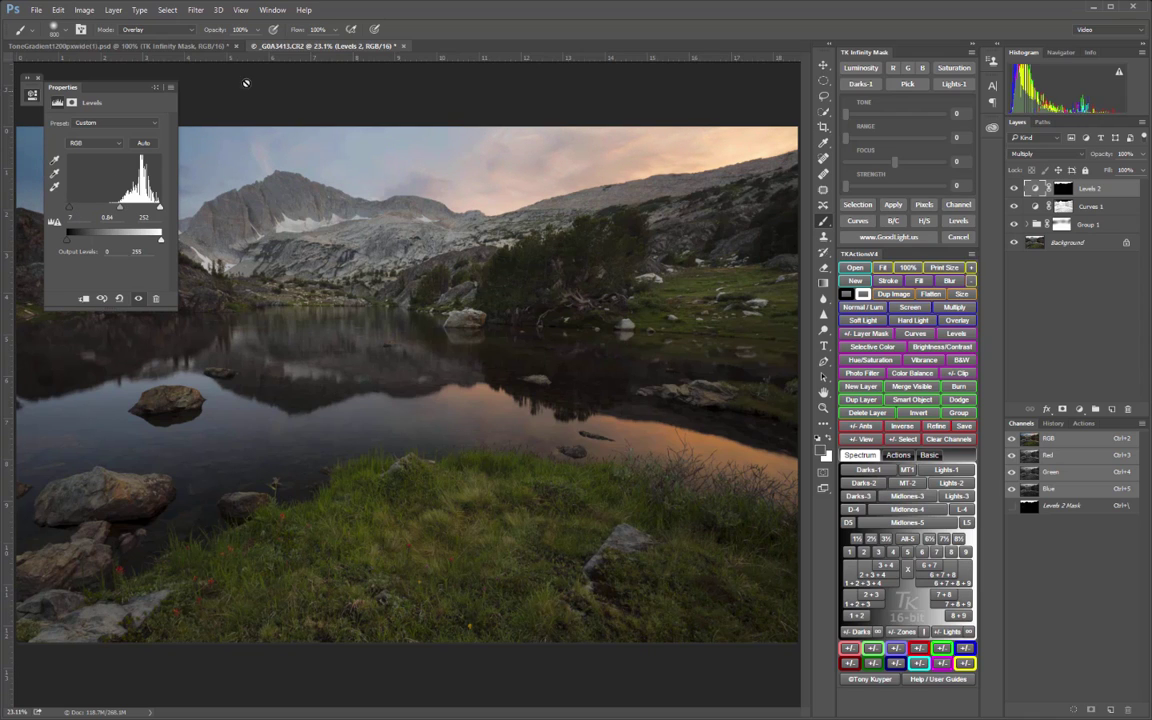
pyautogui.click(155, 89)
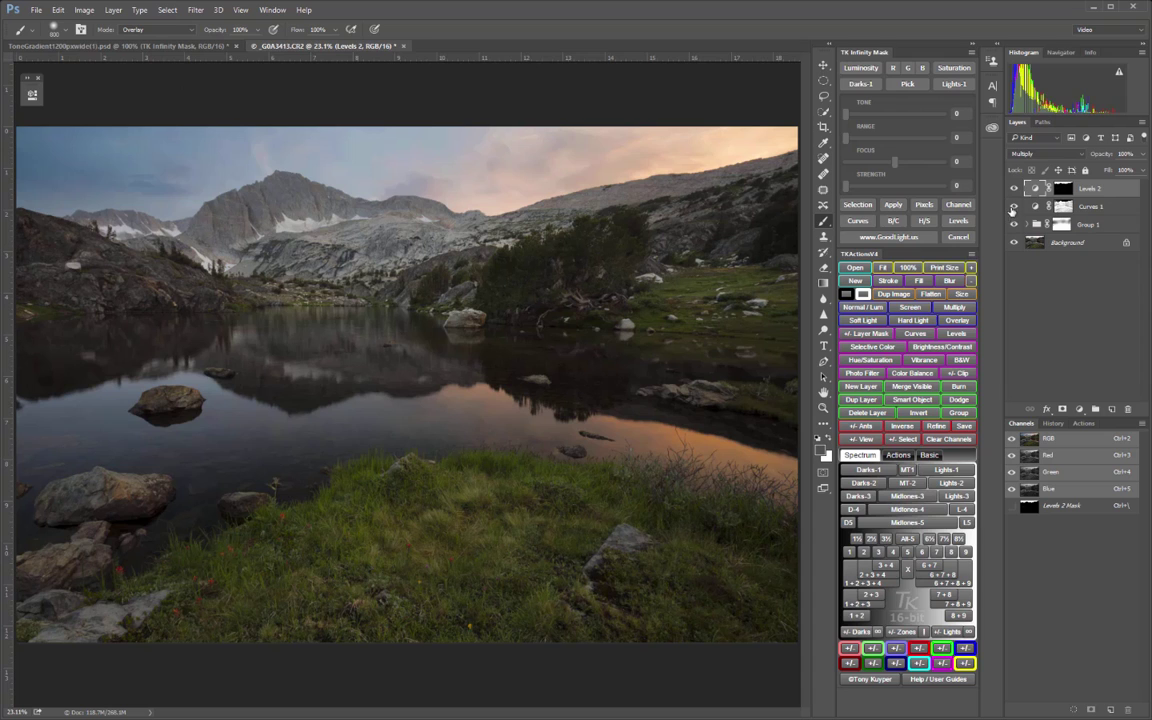
pyautogui.click(1014, 188)
pyautogui.click(1014, 188)
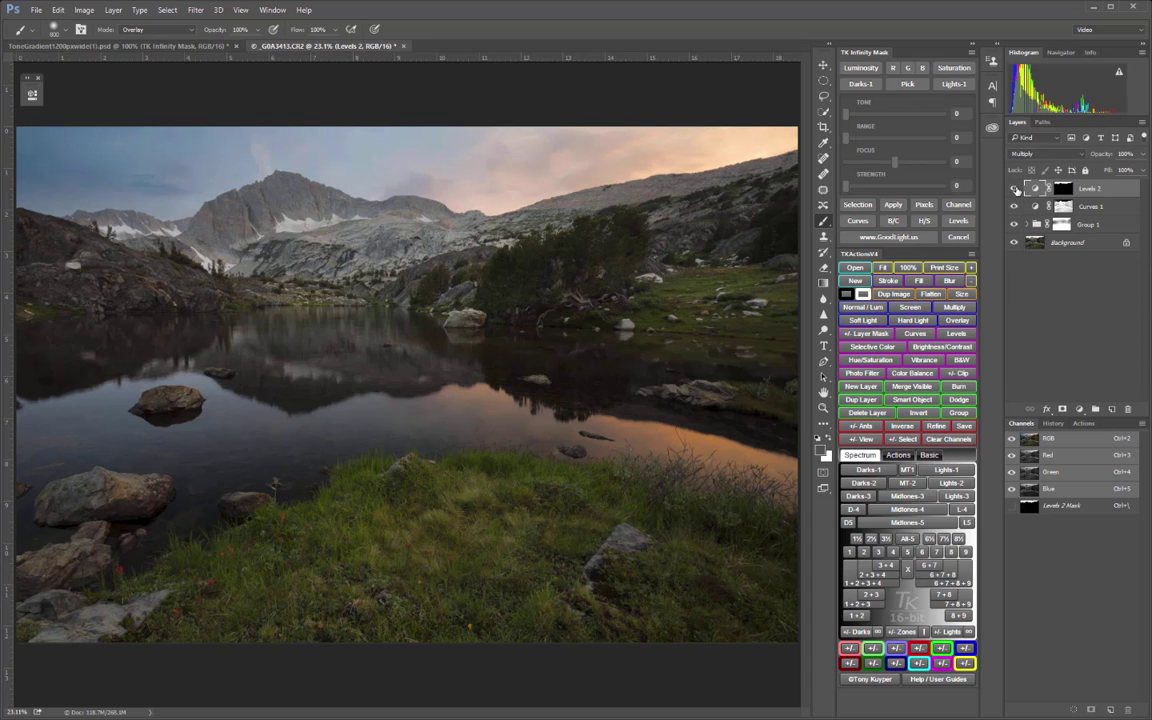
pyautogui.keyDown('alt'); pyautogui.click(1015, 242); pyautogui.keyUp('alt')
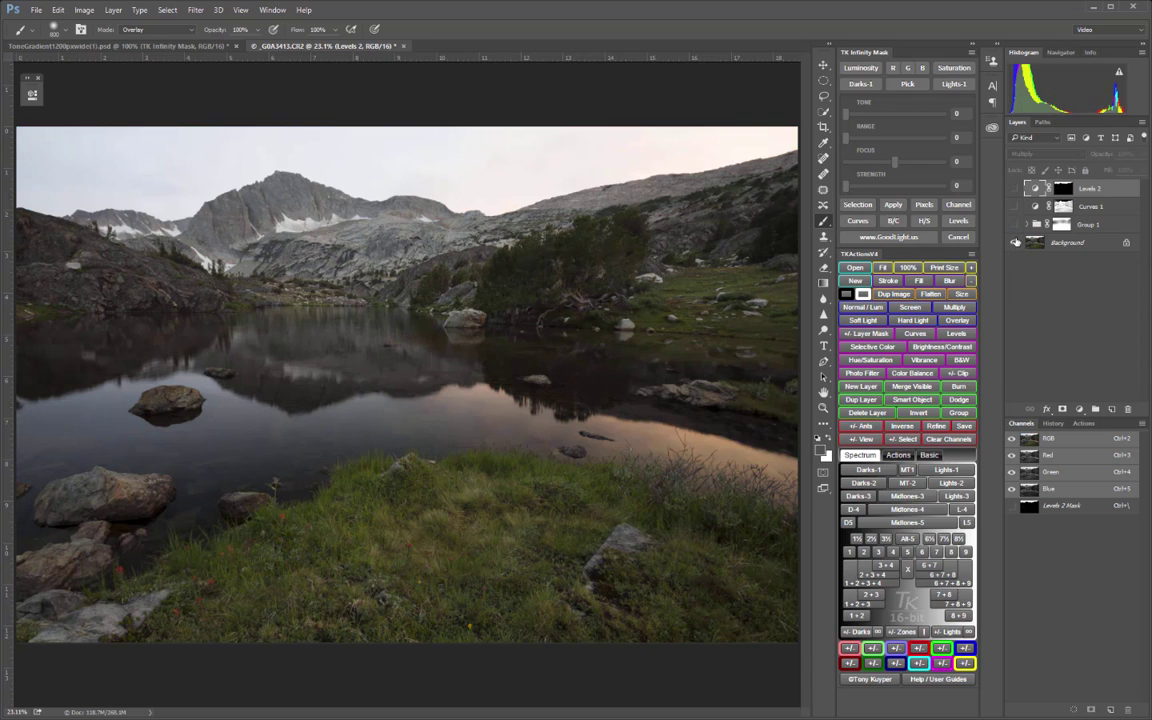
pyautogui.keyDown('alt'); pyautogui.click(1015, 242); pyautogui.keyUp('alt')
pyautogui.keyDown('alt'); pyautogui.click(1015, 242); pyautogui.keyUp('alt')
pyautogui.keyDown('alt'); pyautogui.click(1015, 242); pyautogui.keyUp('alt')
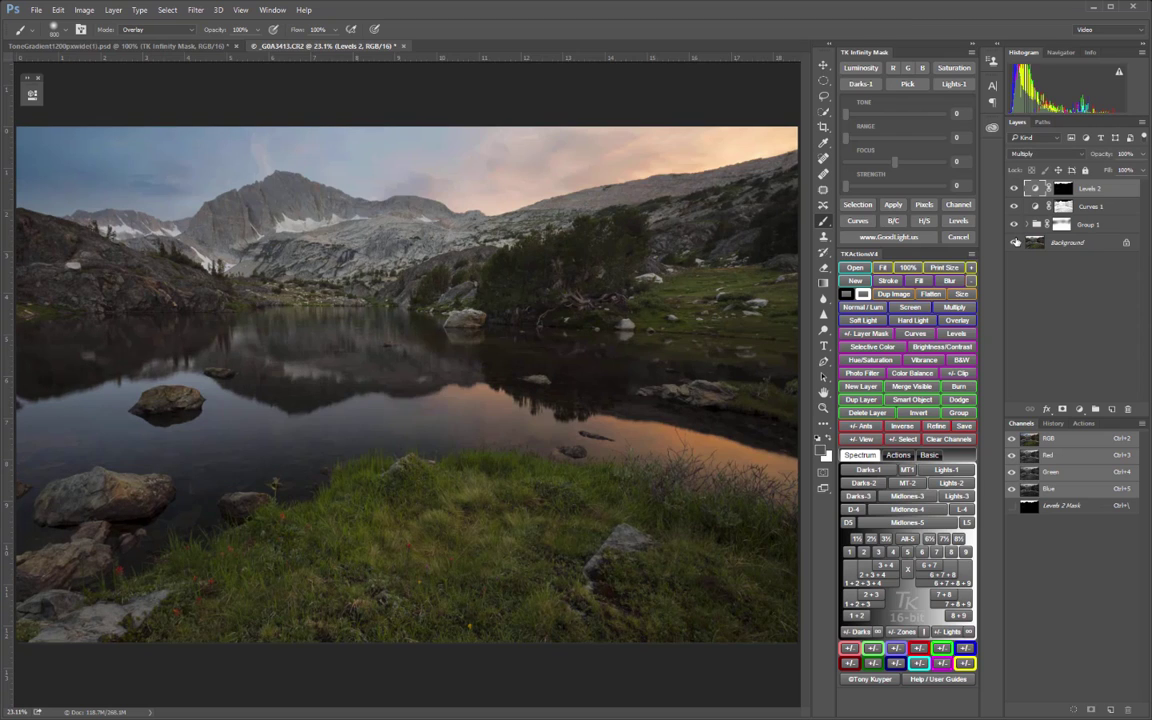